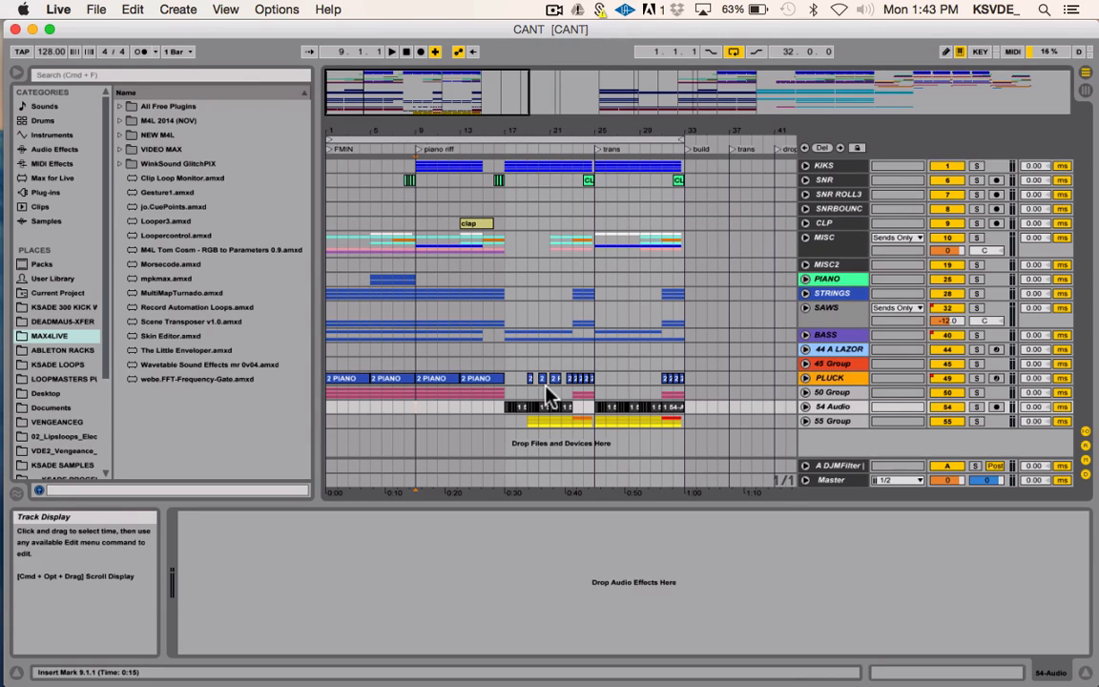
- Unfold the 50 Group and display the device chains of its BASS and SAW audio tracks
left_click(805, 392)
scroll(809, 396, "down", 5)
left_click(835, 289)
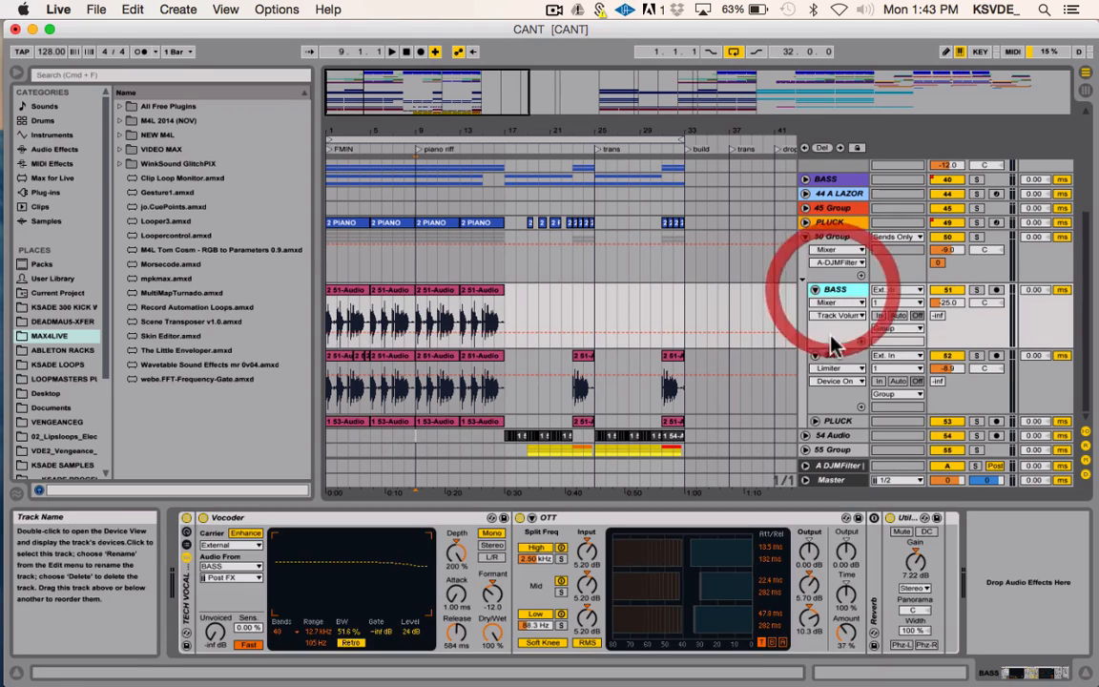
left_click(832, 360)
- Briefly solo and unsolo the 50 Group, and deactivate the SAWS, BASS and PLUCK instrument tracks
scroll(746, 316, "up", 6)
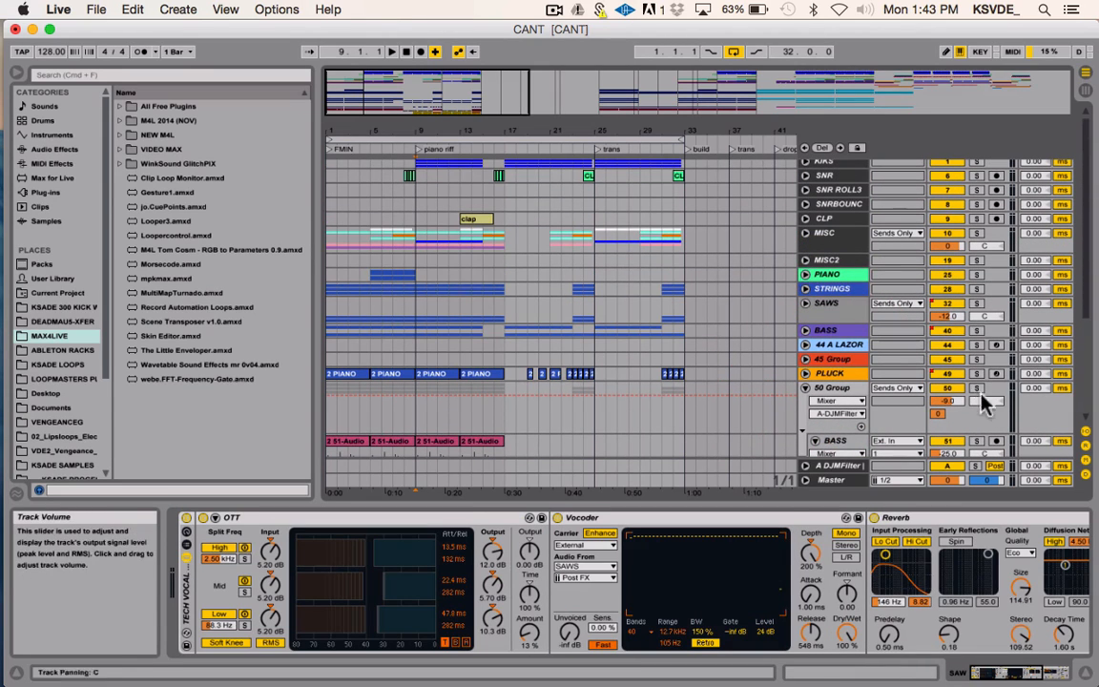
left_click(976, 389)
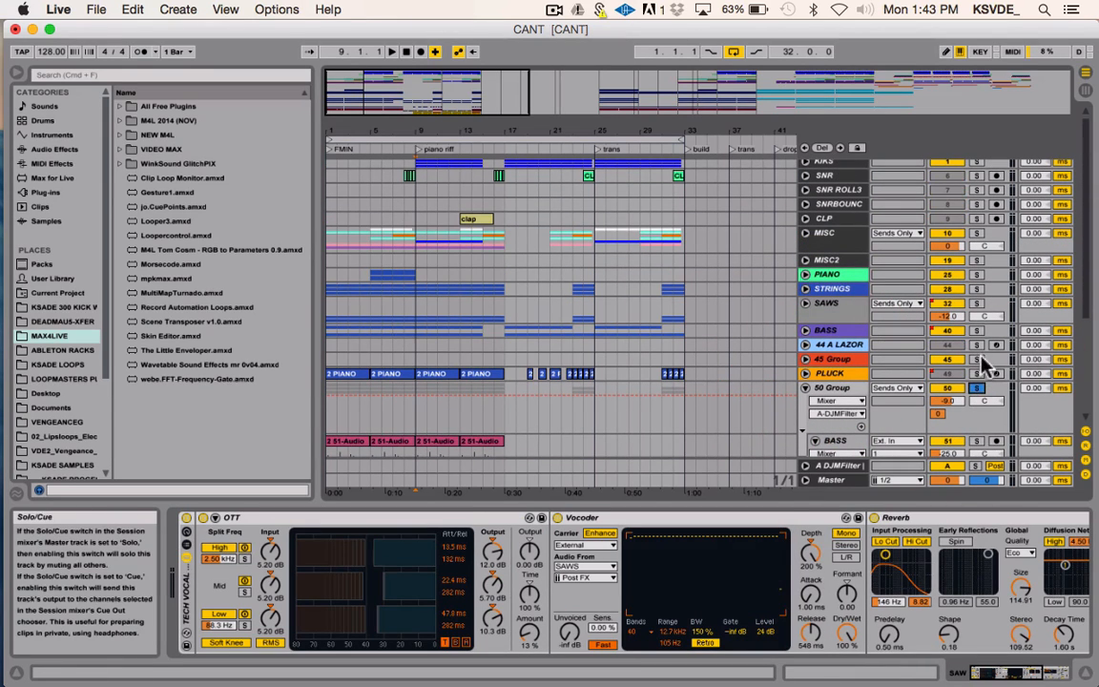
left_click(975, 389)
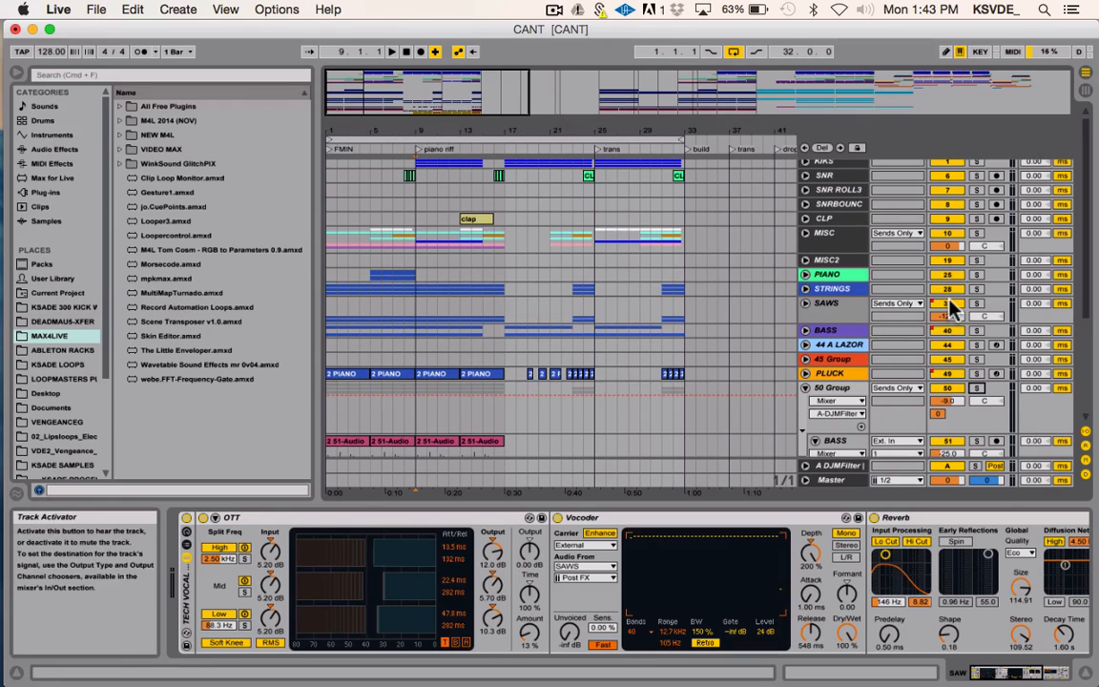
left_click(948, 303)
left_click(948, 303)
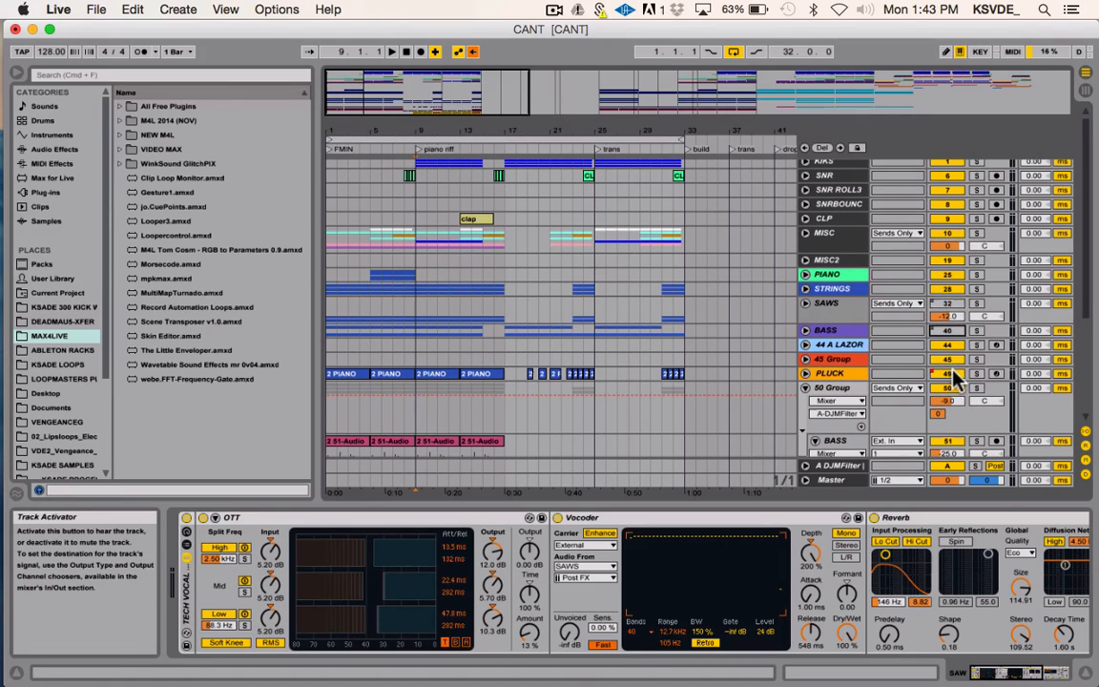
left_click(948, 373)
- Play the arrangement from bar 9 to about bar 17 and mute the KIKS track during playback
key("space")
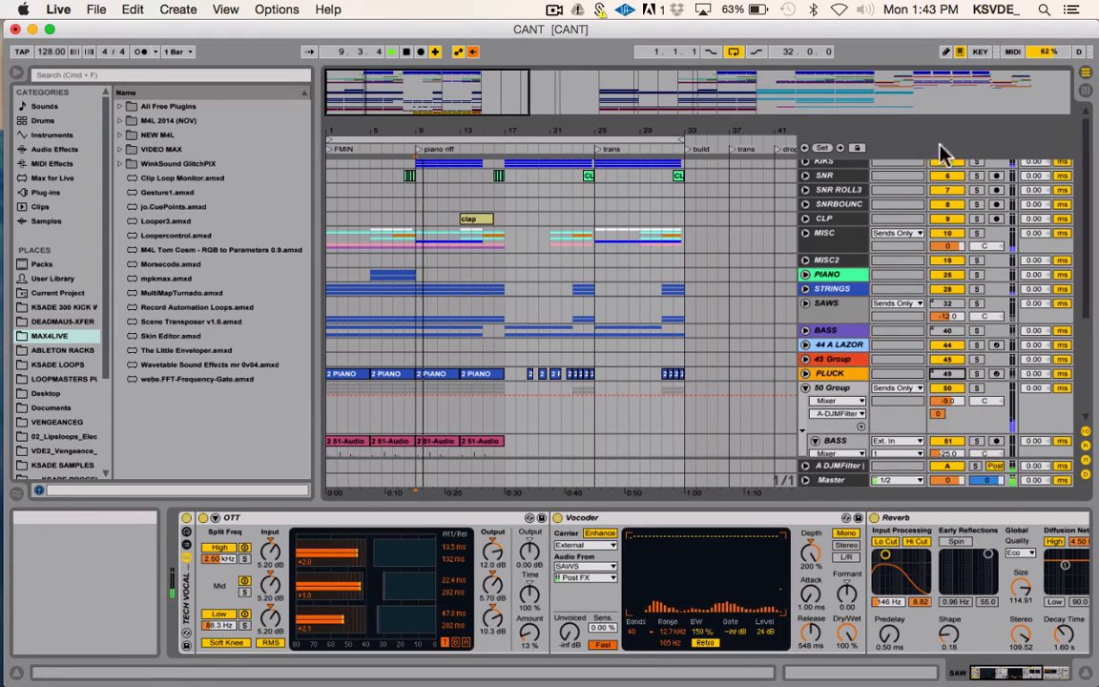
left_click(948, 174)
scroll(637, 358, "down", 4)
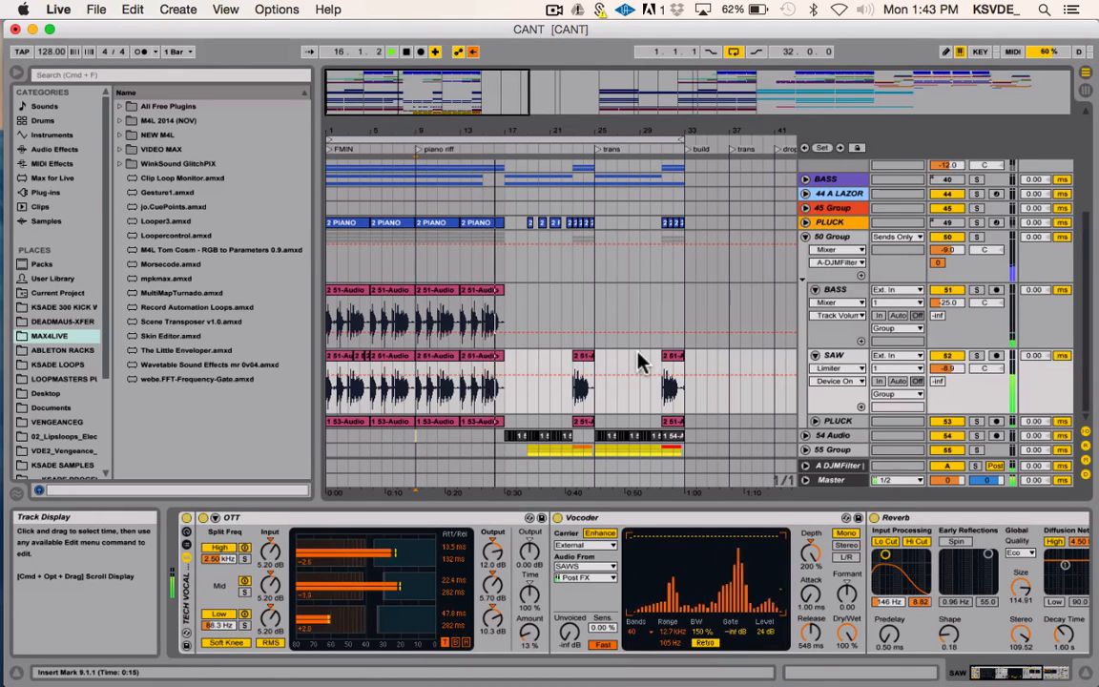
key("space")
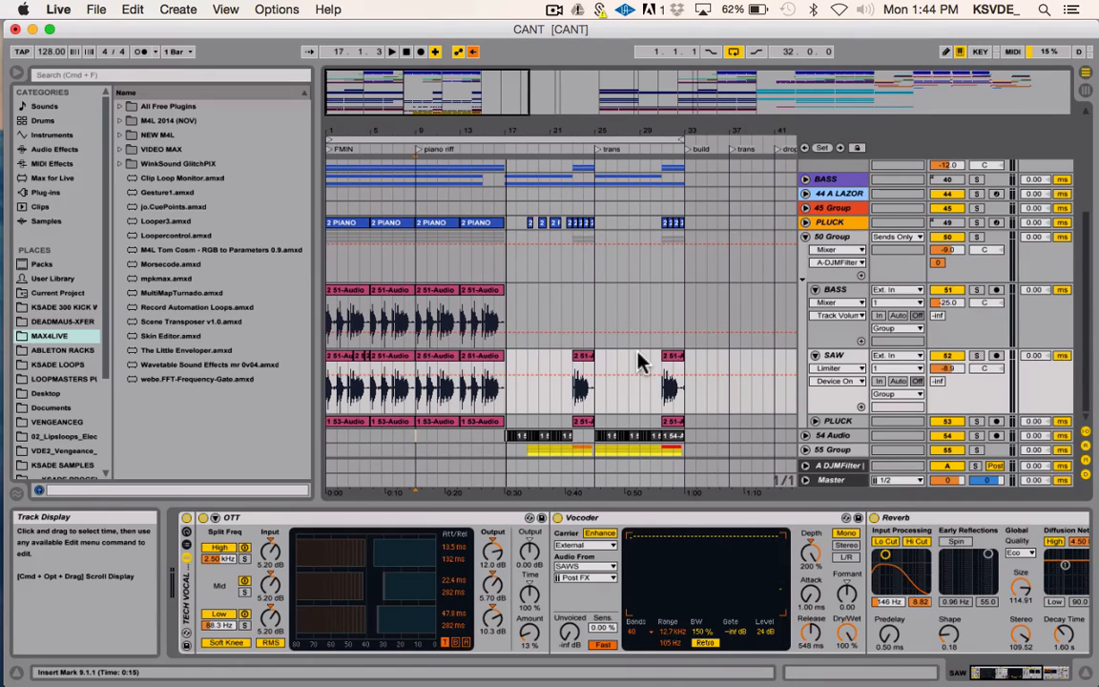
- Choose External as the carrier for the Vocoder on the SAW audio track
left_click(851, 358)
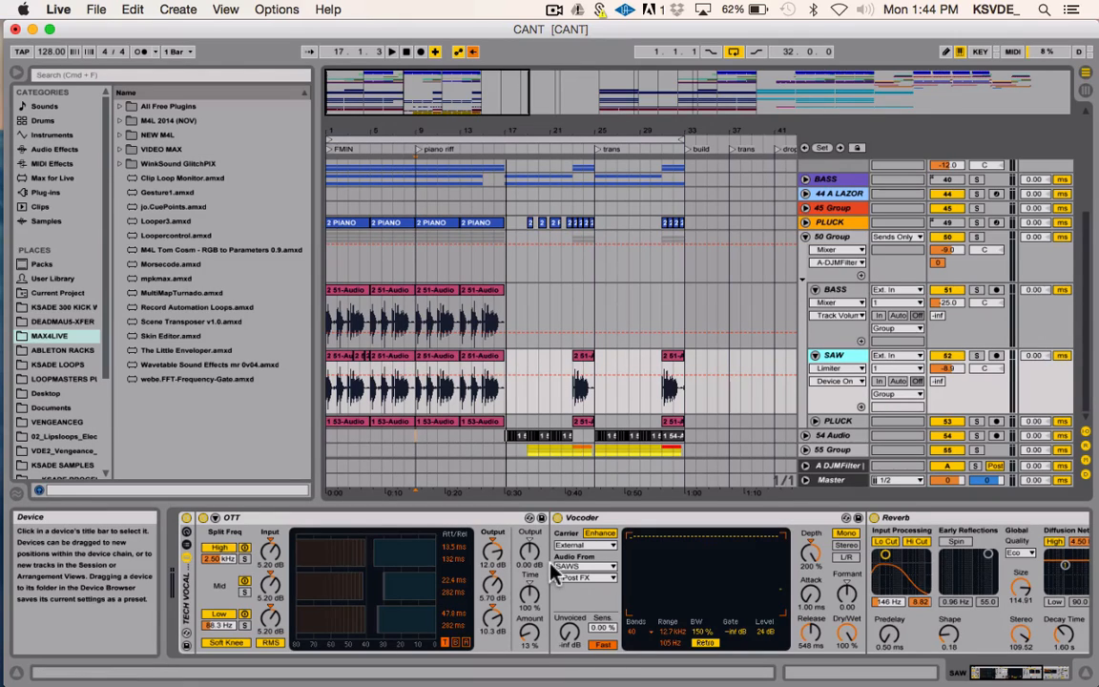
scroll(557, 569, "right", 3)
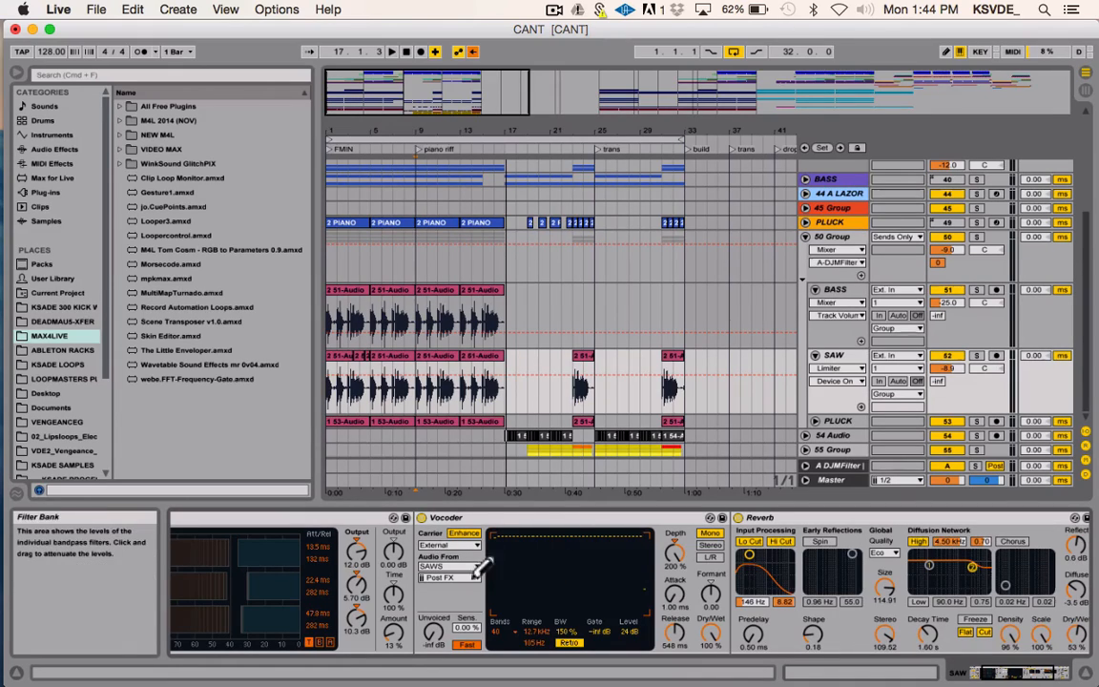
left_click(441, 548)
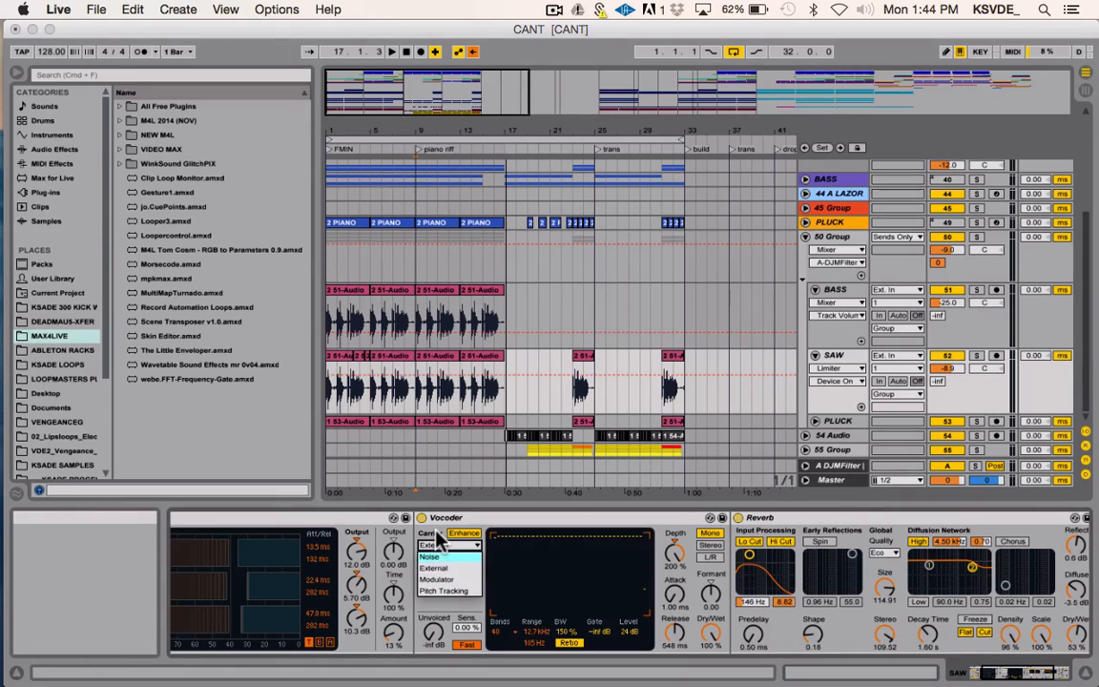
left_click(442, 568)
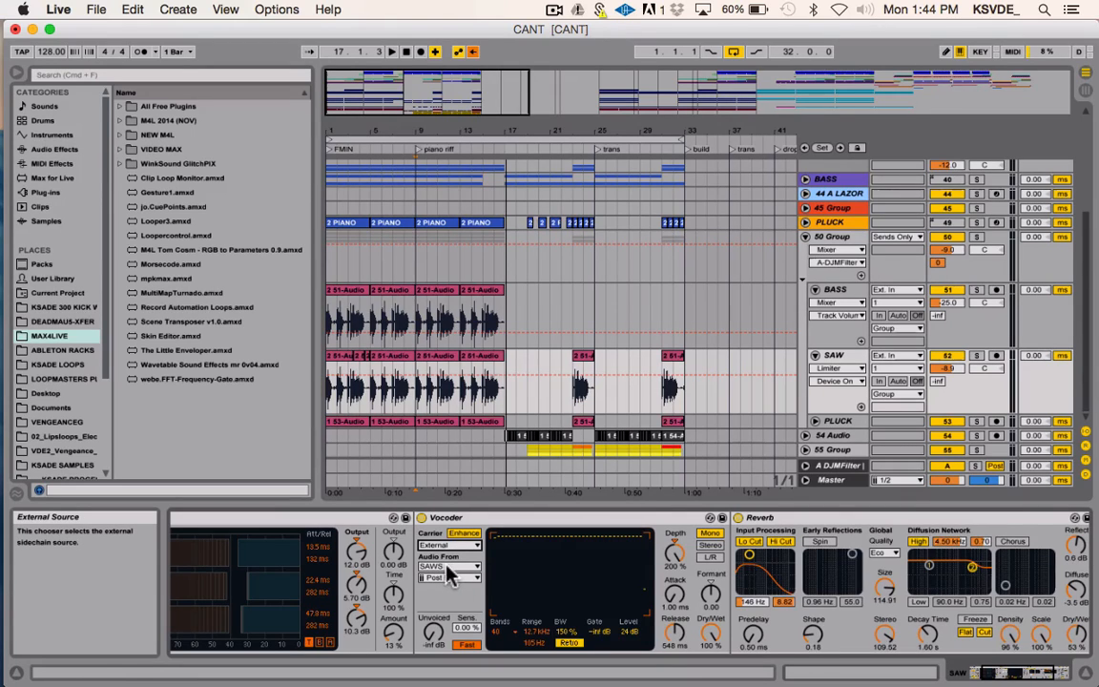
- Unfold and solo the SAWS group and play it from bar 9 to hear the carrier sound
scroll(747, 302, "up", 5)
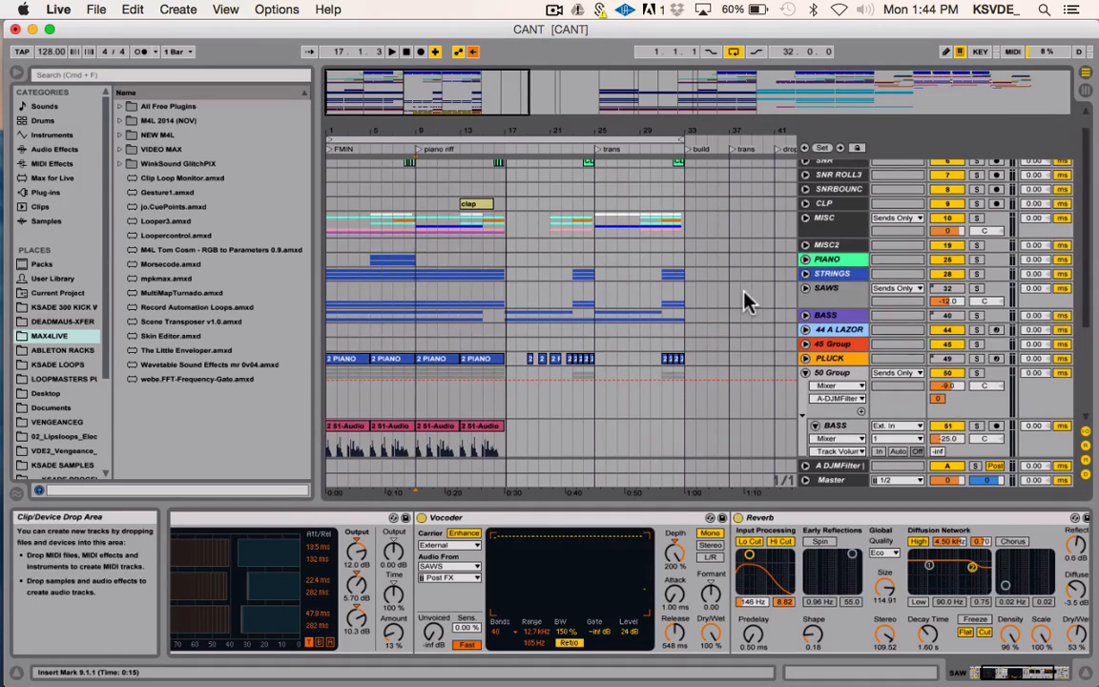
left_click(806, 287)
left_click(978, 288)
key("space")
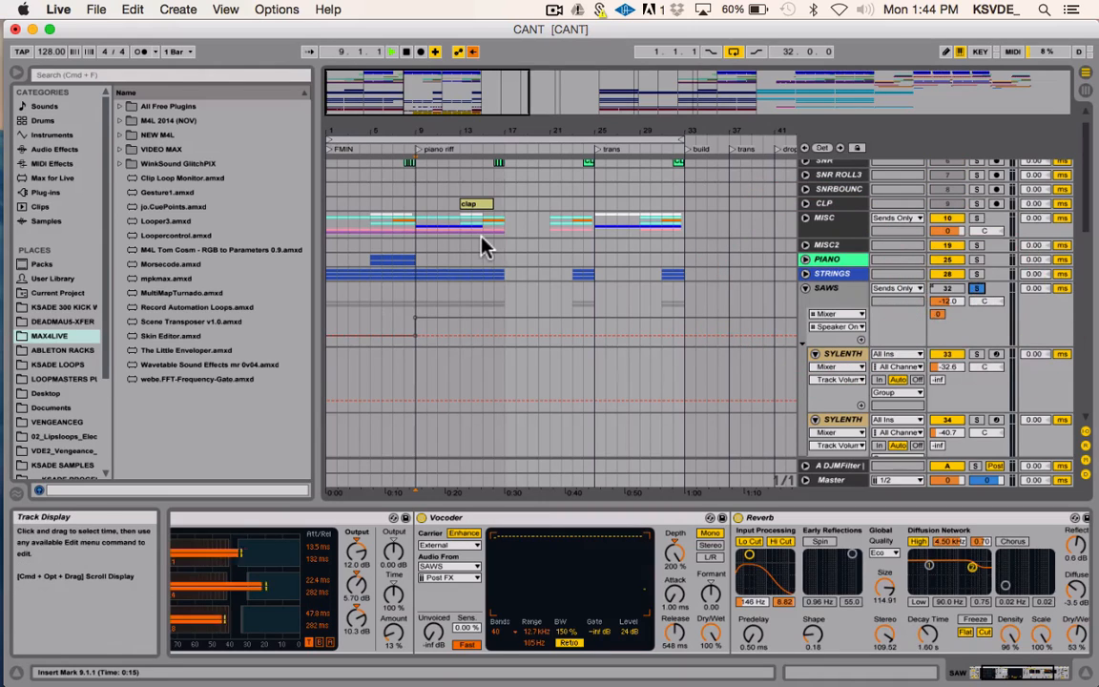
scroll(483, 245, "down", 10)
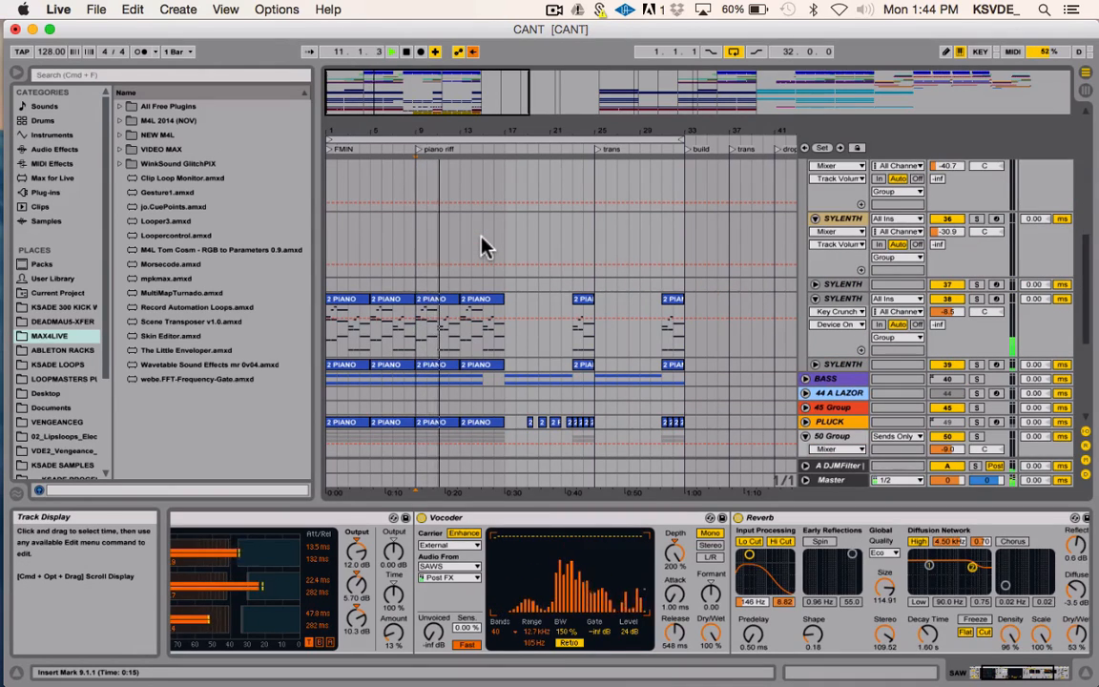
key("space")
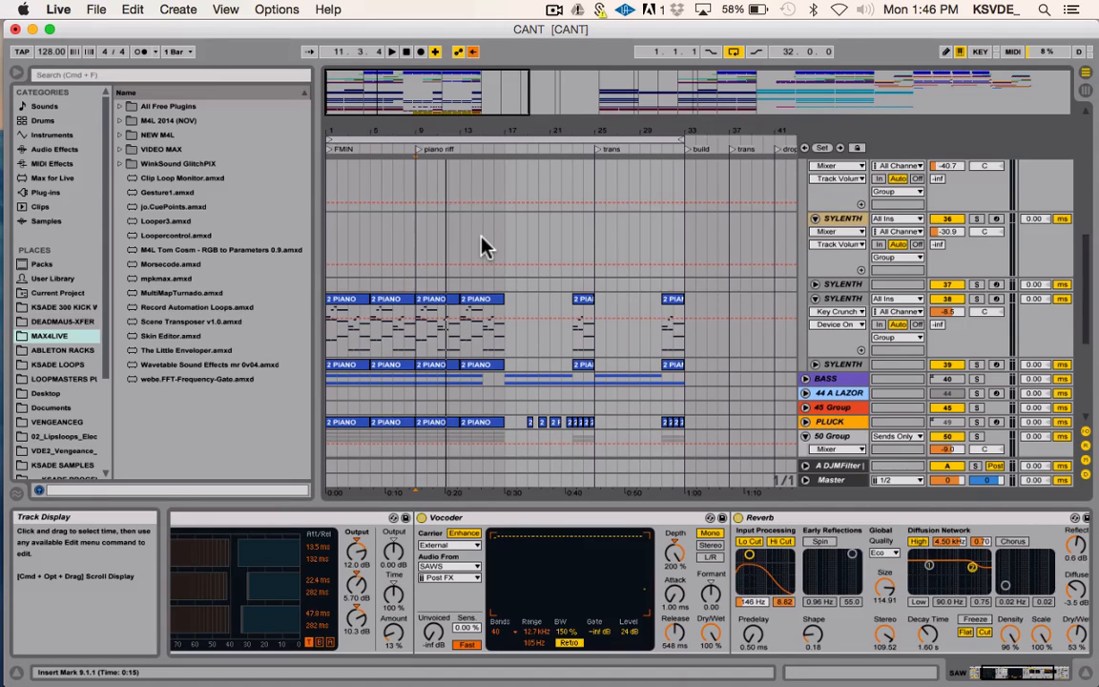
- Review the SYLENTH tracks inside the SAWS group, fold the group and unsolo it
scroll(482, 246, "up", 5)
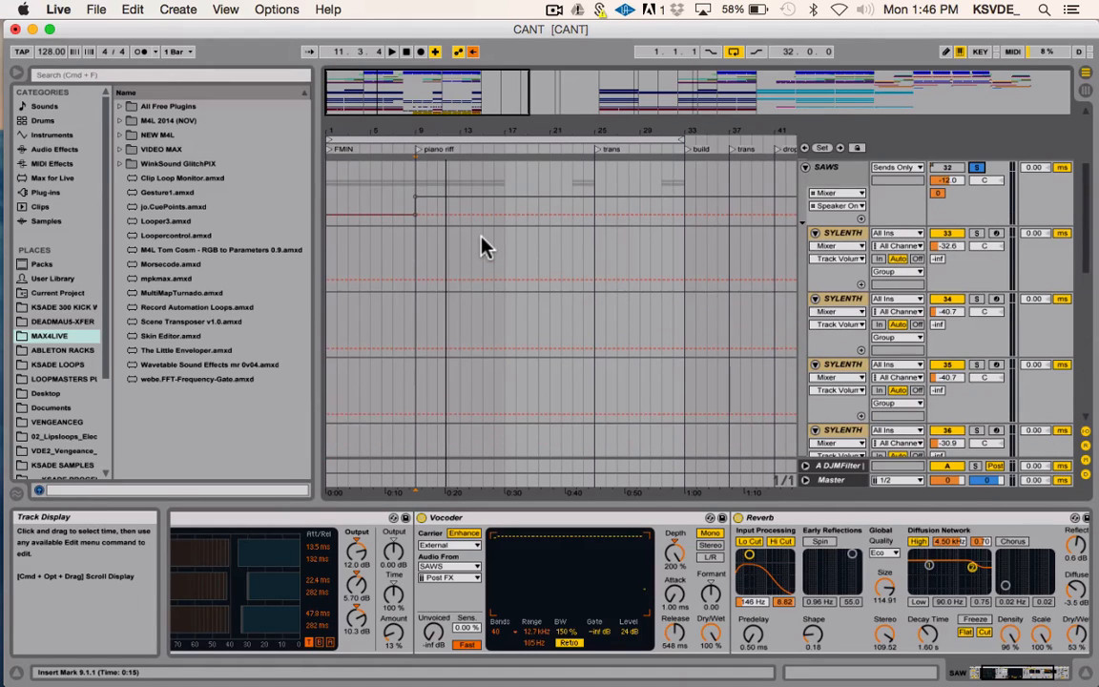
scroll(482, 246, "down", 5)
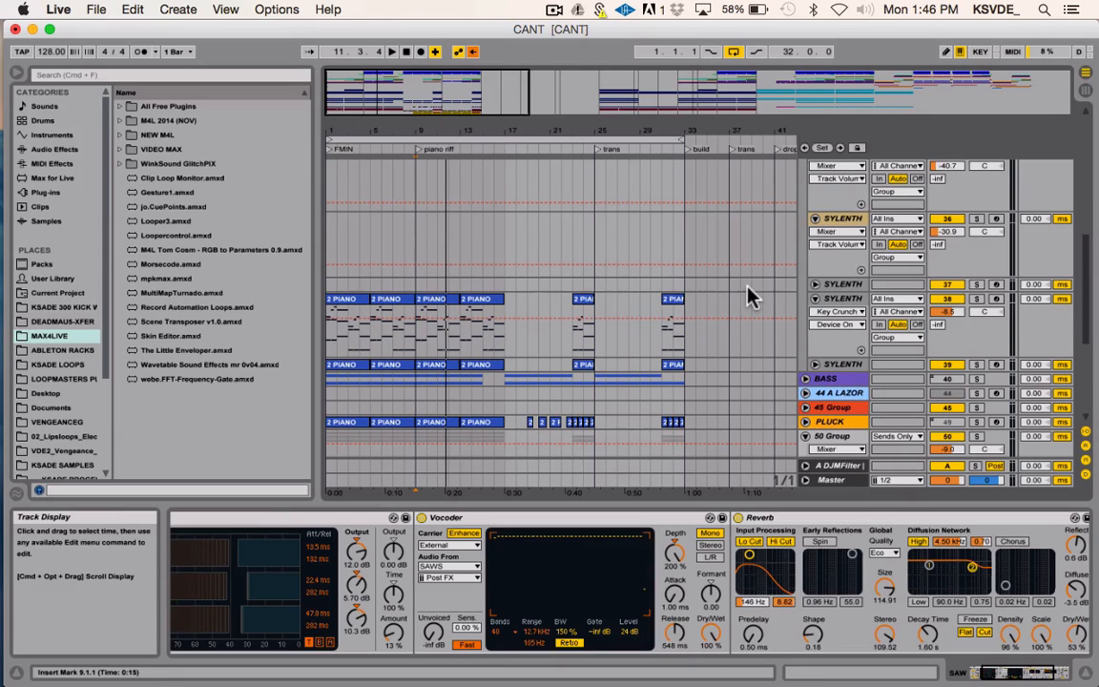
scroll(748, 296, "up", 5)
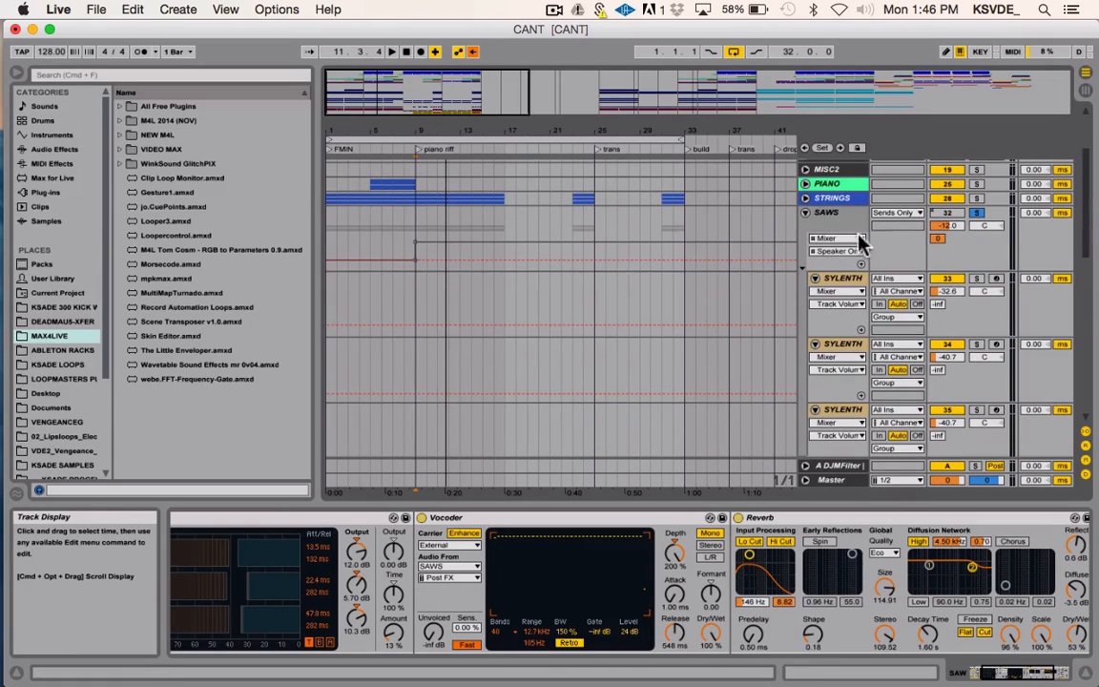
left_click(806, 212)
left_click(975, 213)
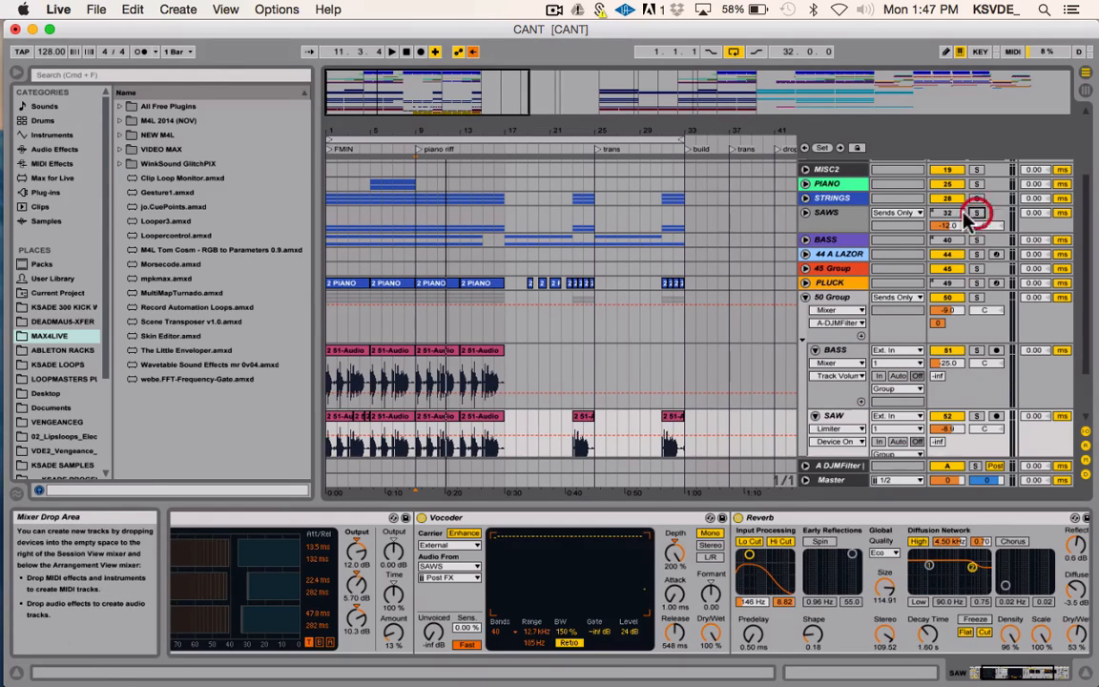
- Reactivate the BASS and SAWS groups and re-enable the overridden automation
left_click(948, 239)
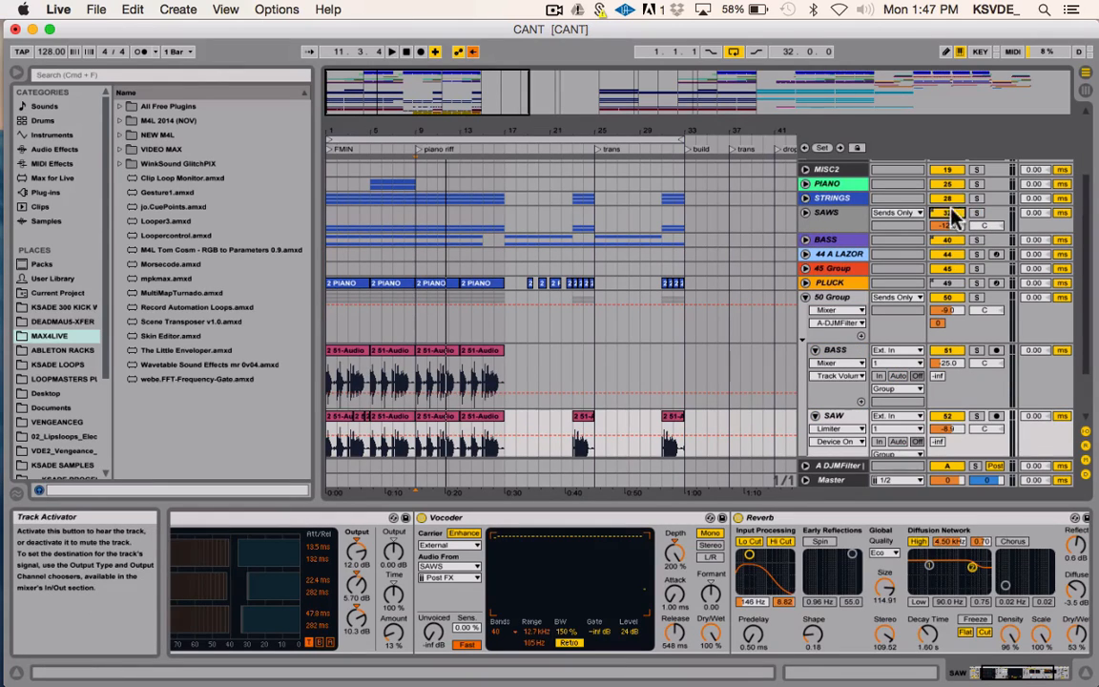
left_click(477, 48)
- Select the audio clip at bars 9 to 13 on the SAW track
left_click_drag(411, 84, 413, 167)
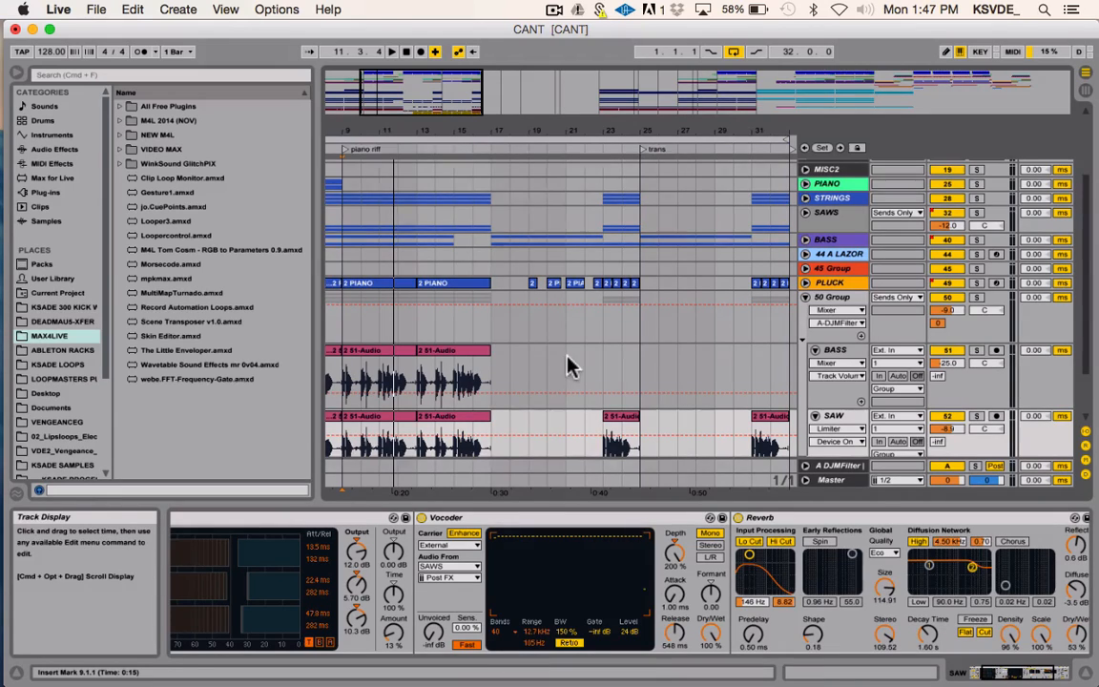
scroll(564, 365, "down", 3)
scroll(565, 366, "left", 2)
left_click(398, 357)
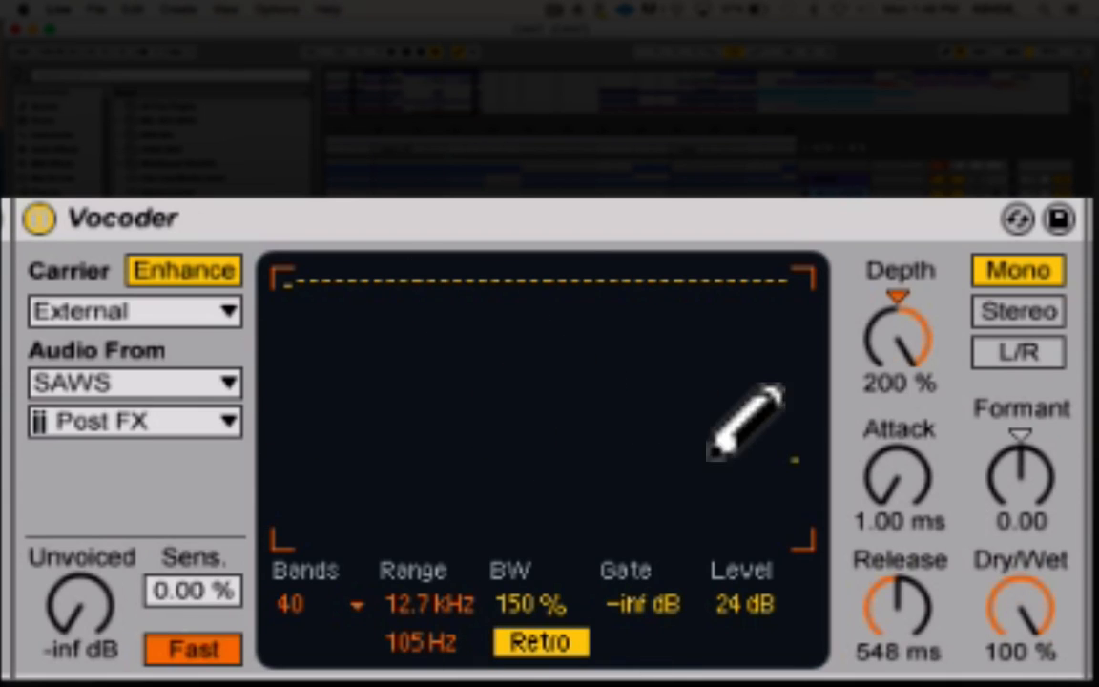
- Lower two bands in the Vocoder's filter bank and raise them back to full level
left_click_drag(553, 315, 551, 431)
mouse_move(660, 434)
left_mouse_down()
mouse_move(673, 515)
mouse_move(683, 453)
left_mouse_up()
left_click(682, 226)
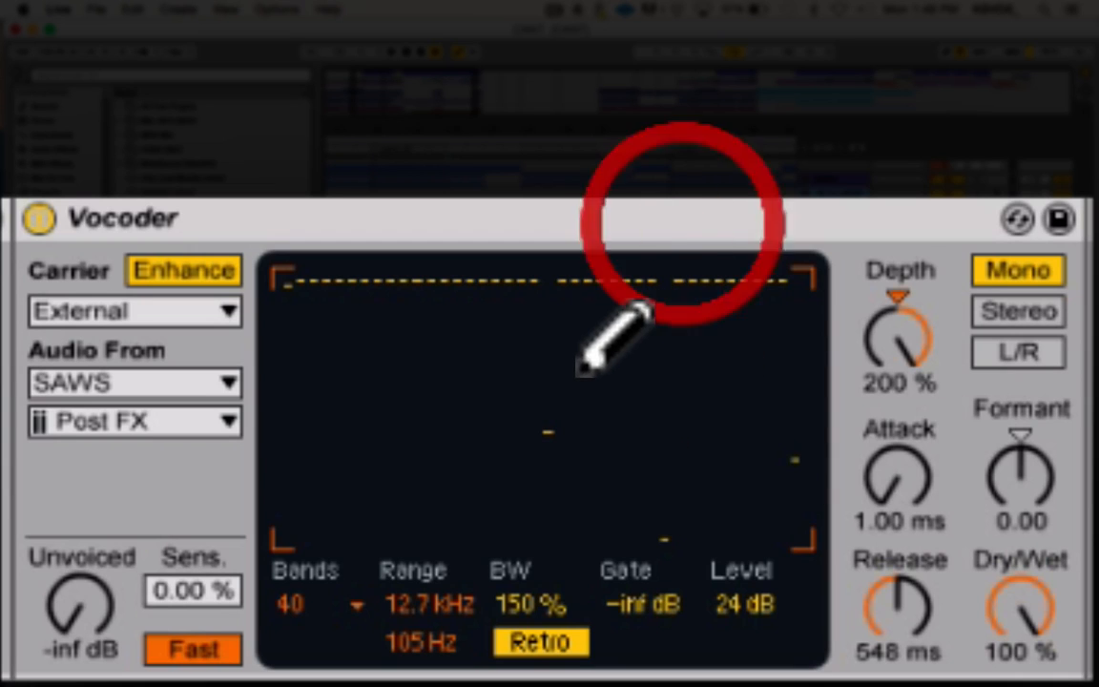
mouse_move(527, 392)
left_mouse_down()
mouse_move(554, 235)
mouse_move(572, 238)
left_mouse_up()
mouse_move(679, 319)
left_mouse_down()
mouse_move(668, 208)
mouse_move(725, 206)
left_mouse_up()
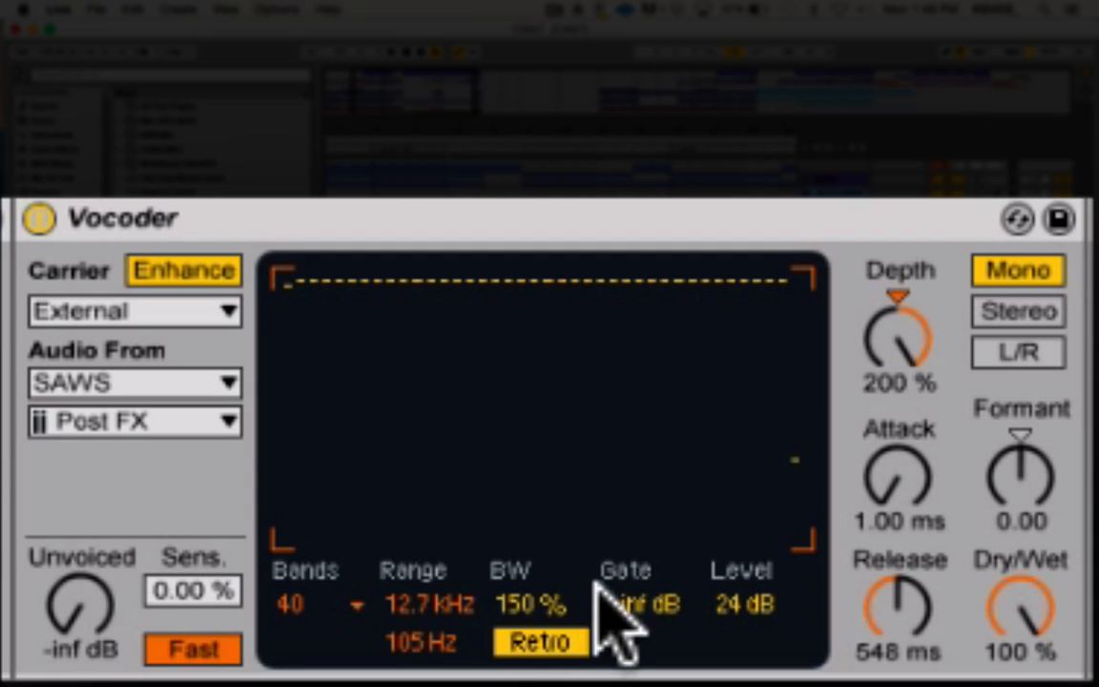
- Switch the Vocoder's filter mode to Precise and back to Retro, and keep Depth at 200 %
left_click(526, 639)
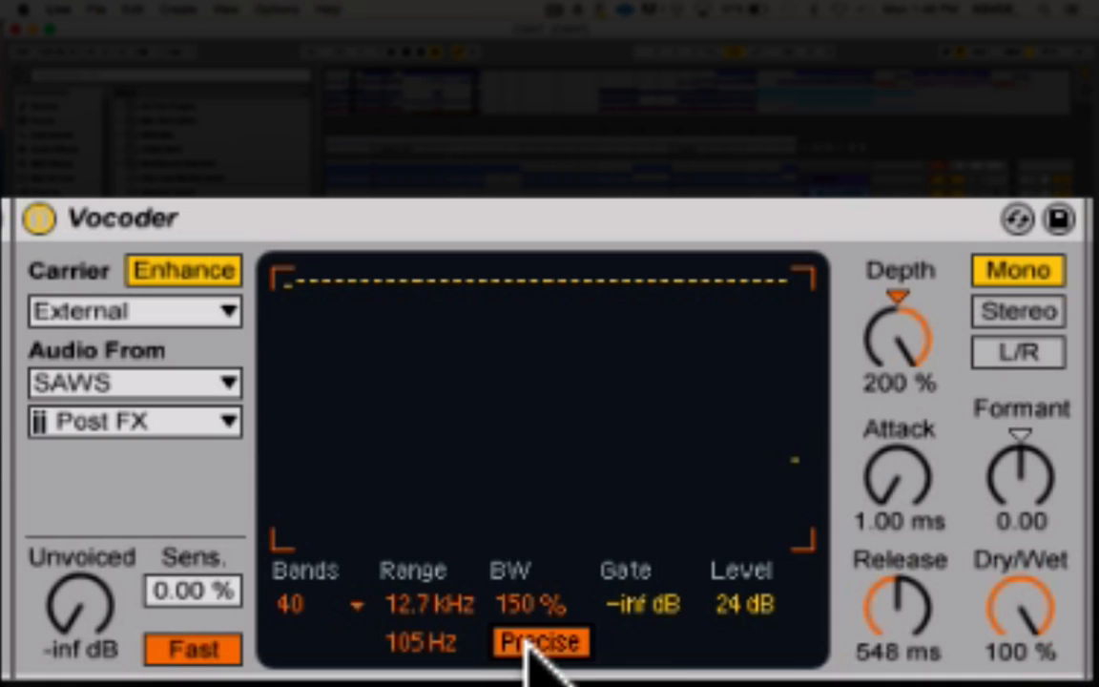
left_click(544, 639)
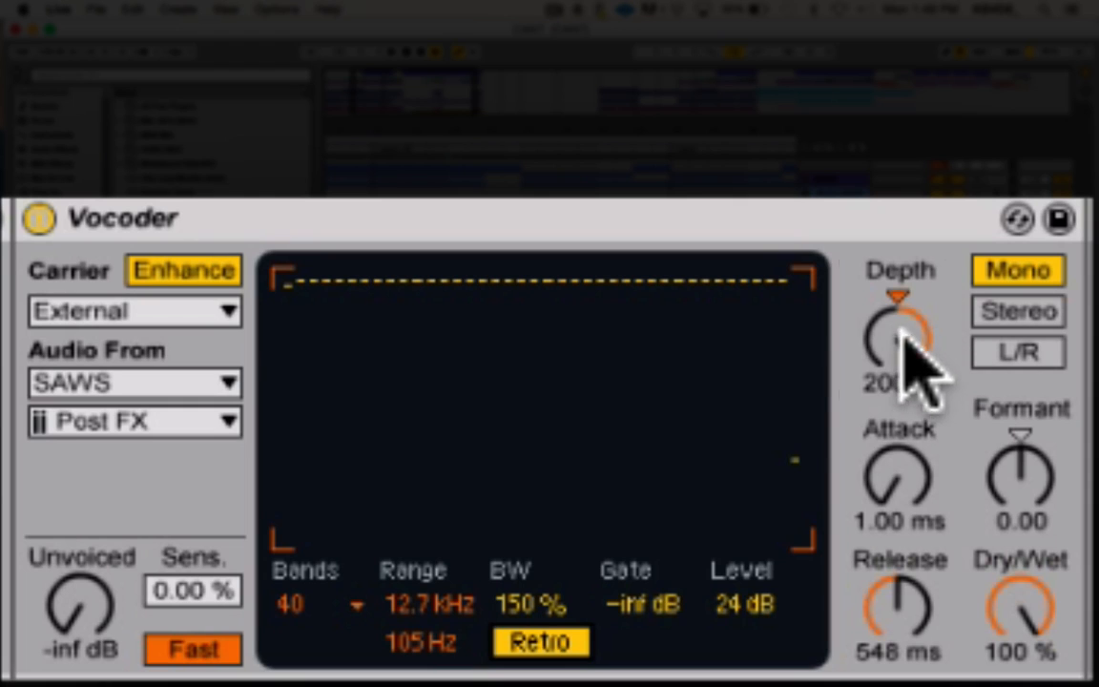
mouse_move(907, 343)
left_mouse_down()
mouse_move(907, 511)
mouse_move(903, 339)
left_mouse_up()
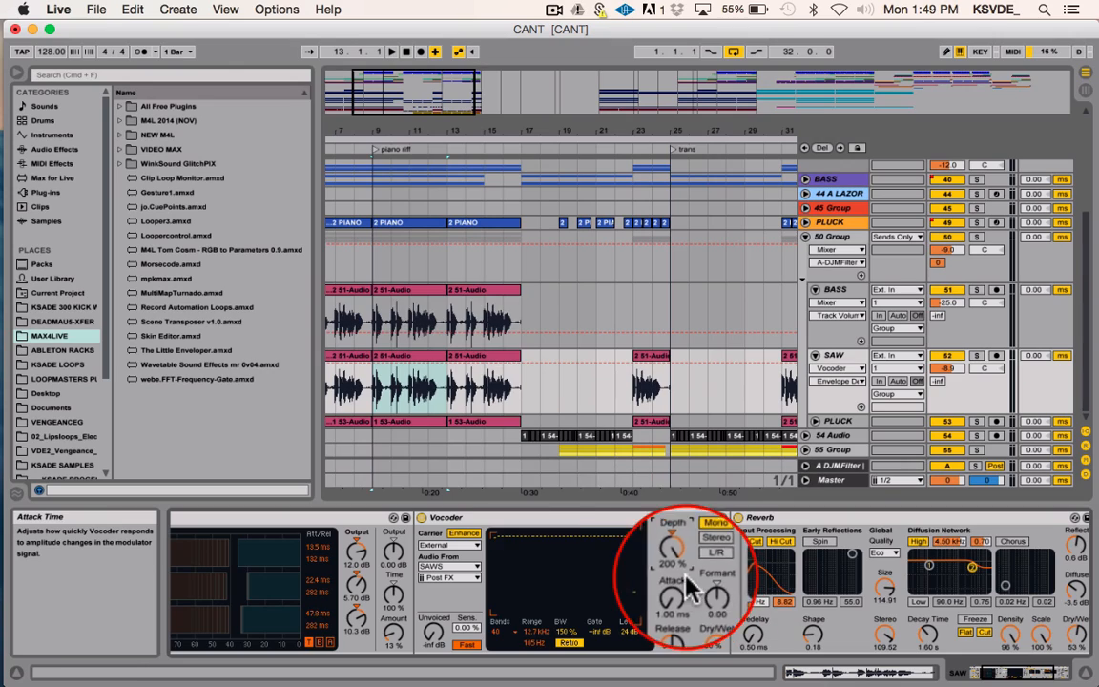
- Unfold the PLUCK audio track and compare the Vocoder chains of the BASS, SAW and PLUCK tracks in the 50 Group
left_click(839, 290)
left_click(832, 357)
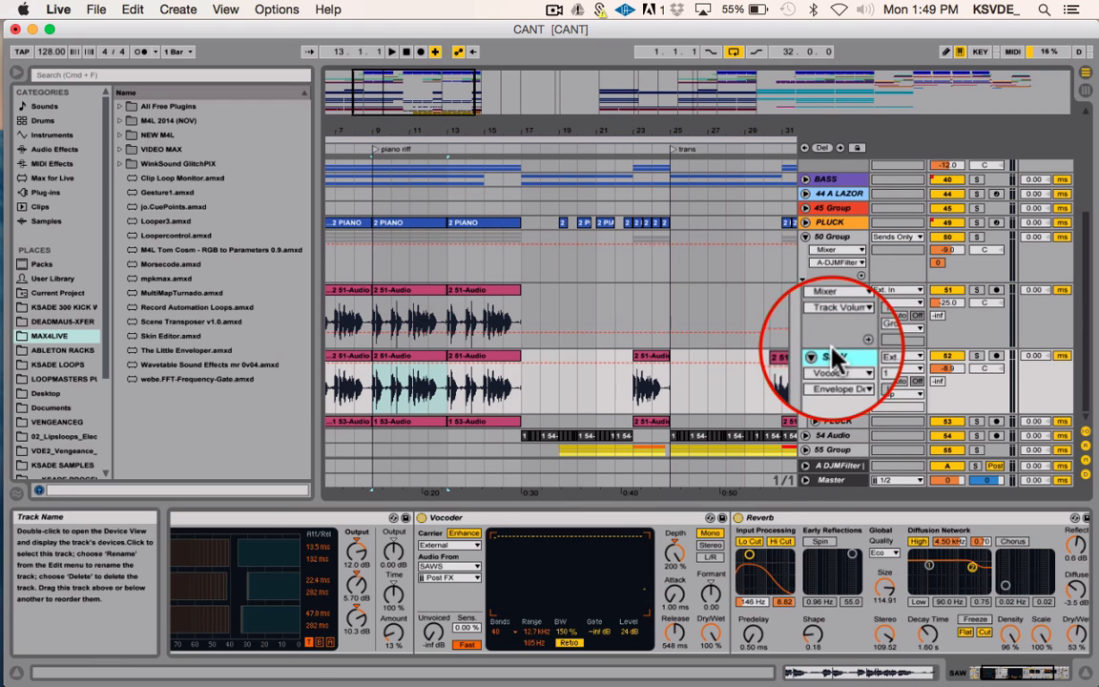
left_click(814, 420)
left_click(834, 401)
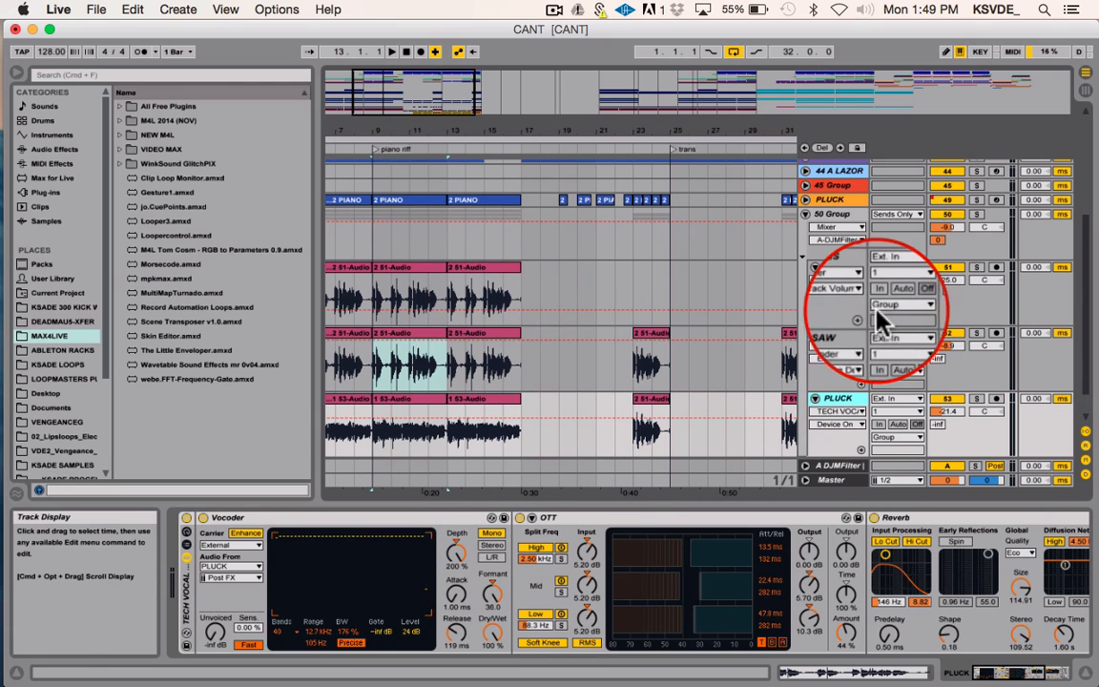
left_click(837, 268)
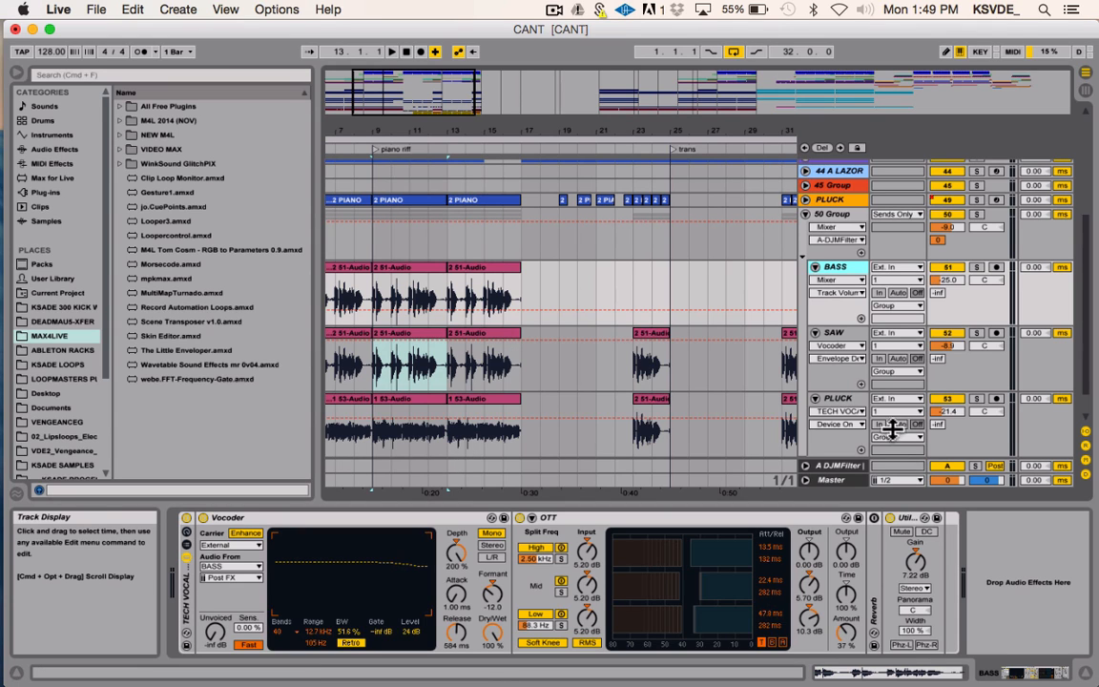
left_click(834, 334)
- Inspect the device chains of the SAWS group and the PLUCK instrument track, and return to the 50 Group's audio tracks
scroll(835, 329, "up", 10)
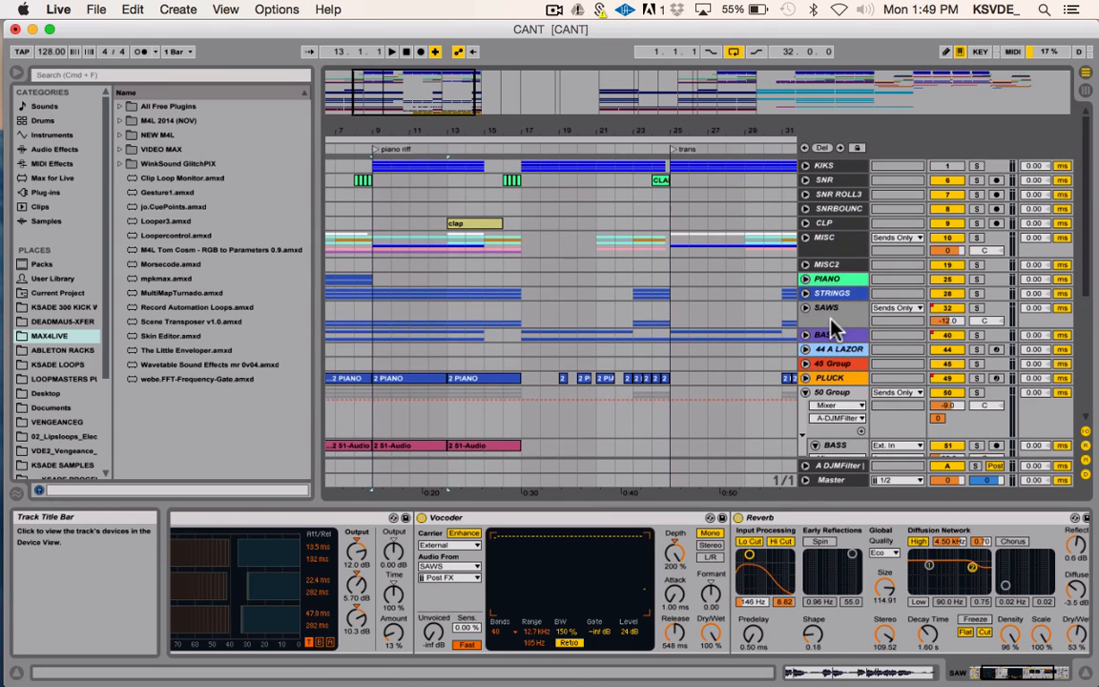
left_click(836, 313)
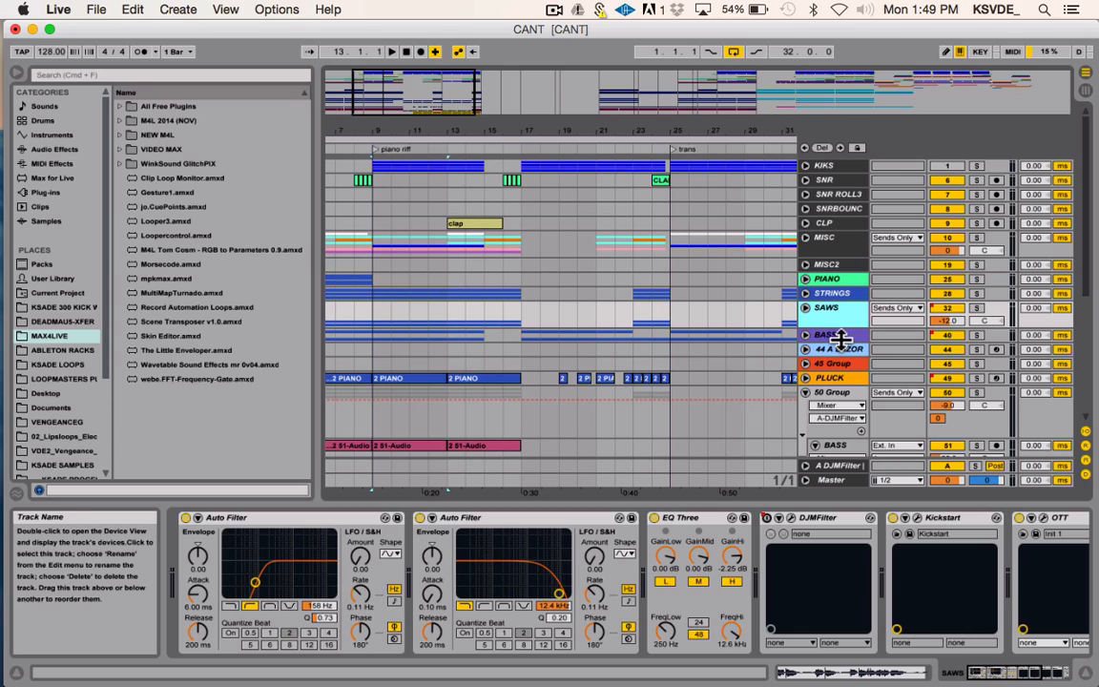
left_click(839, 380)
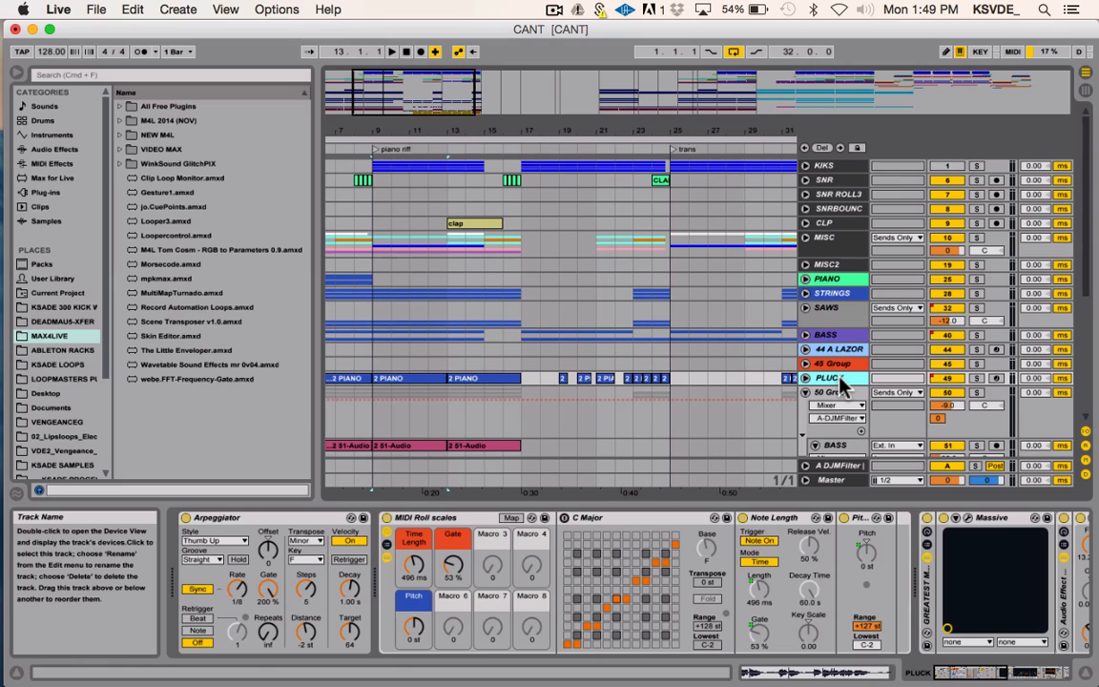
scroll(840, 386, "down", 5)
scroll(839, 396, "down", 1)
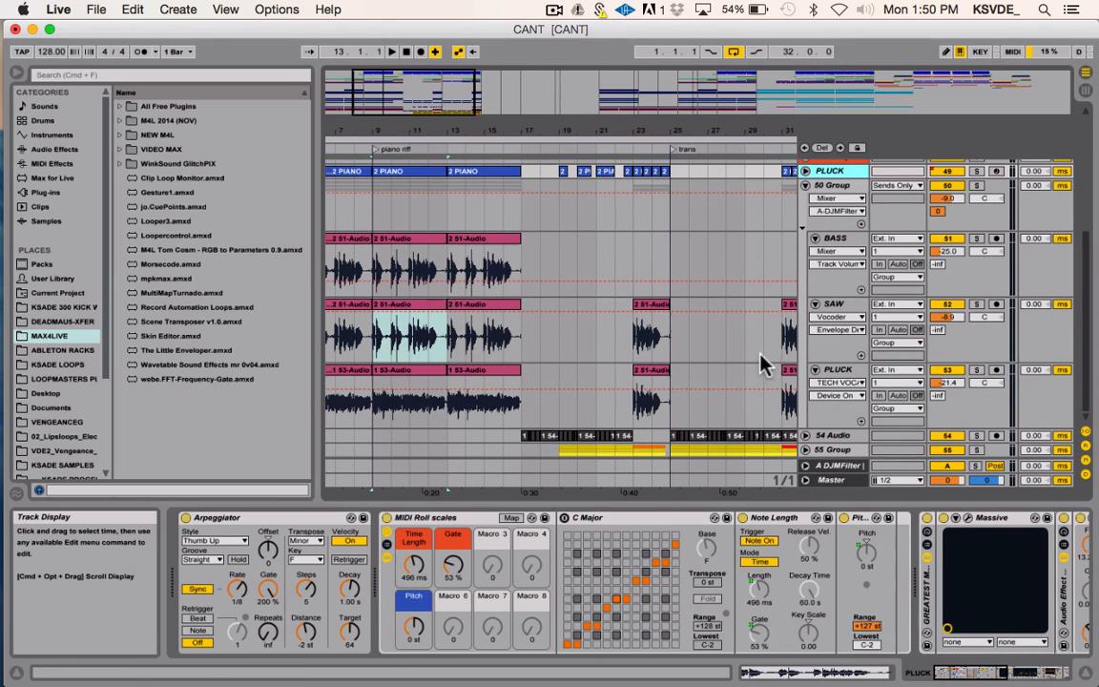
- Show the device chains of the BASS and SAW audio tracks and examine the SAW track's Reverb settings
left_click(834, 238)
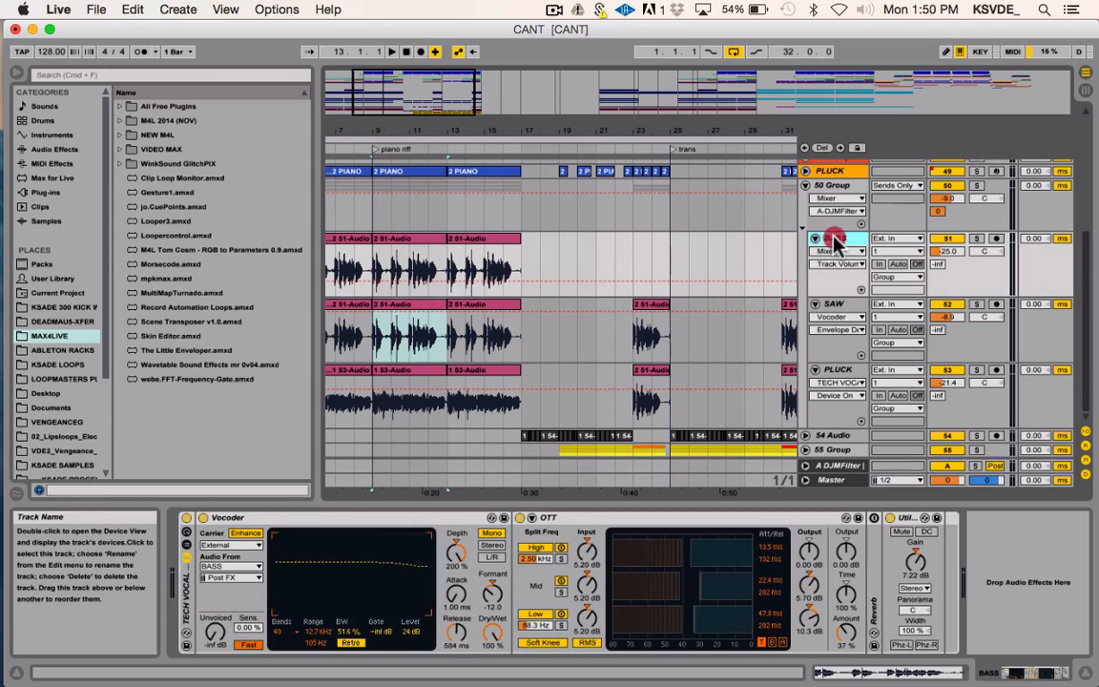
left_click(837, 306)
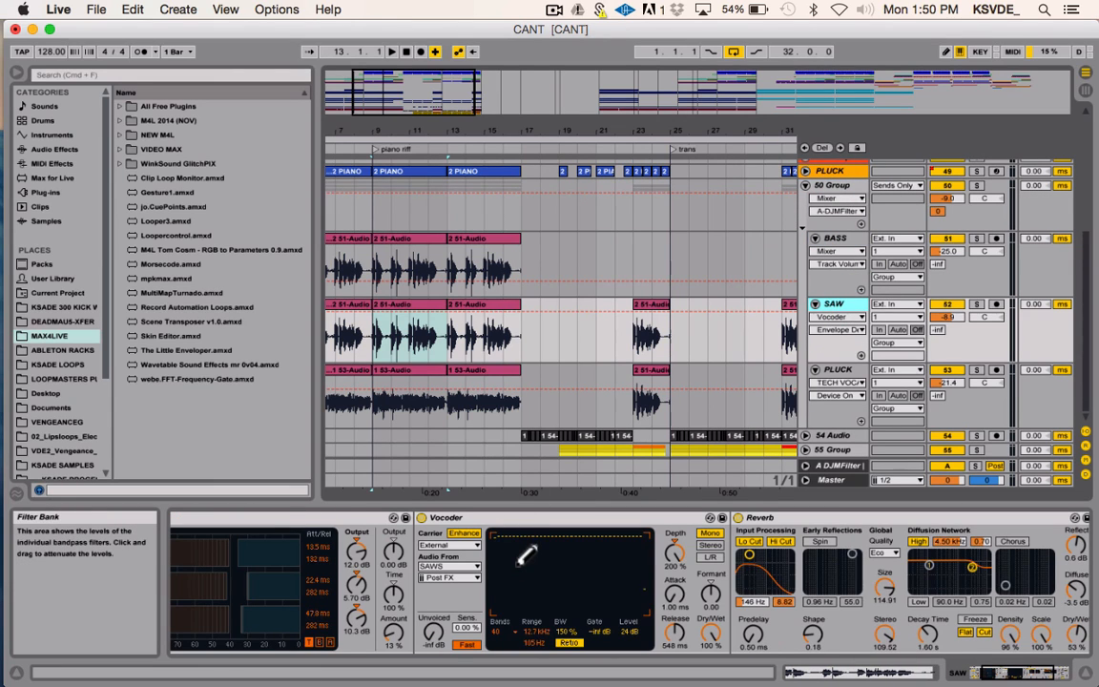
scroll(528, 554, "right", 3)
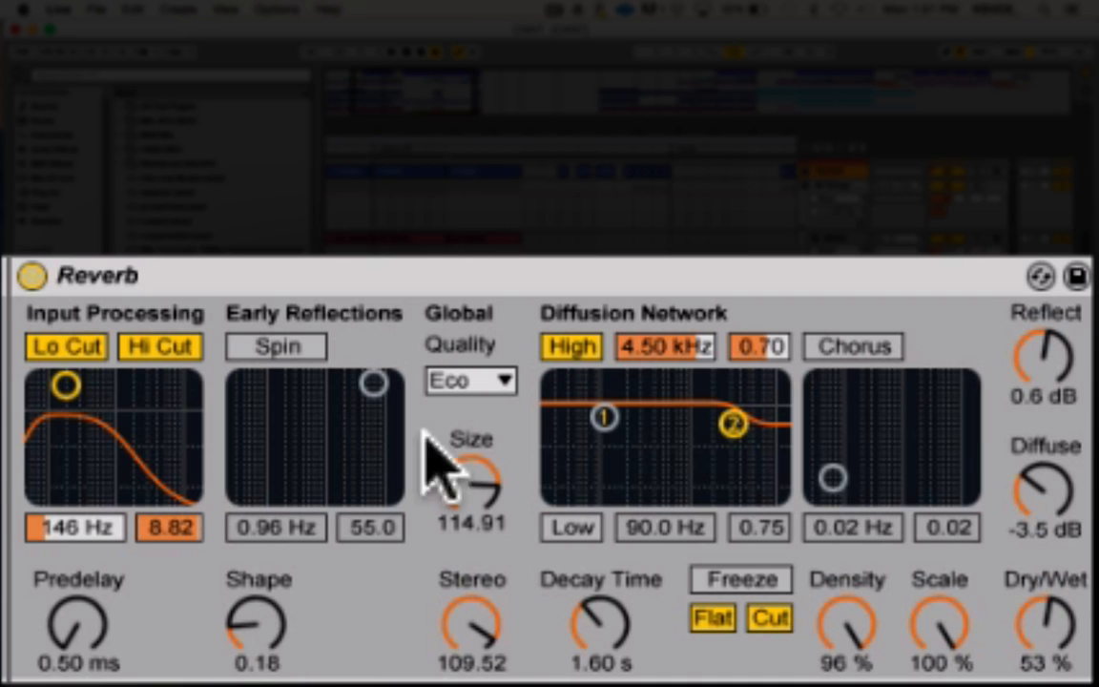
left_click(555, 278)
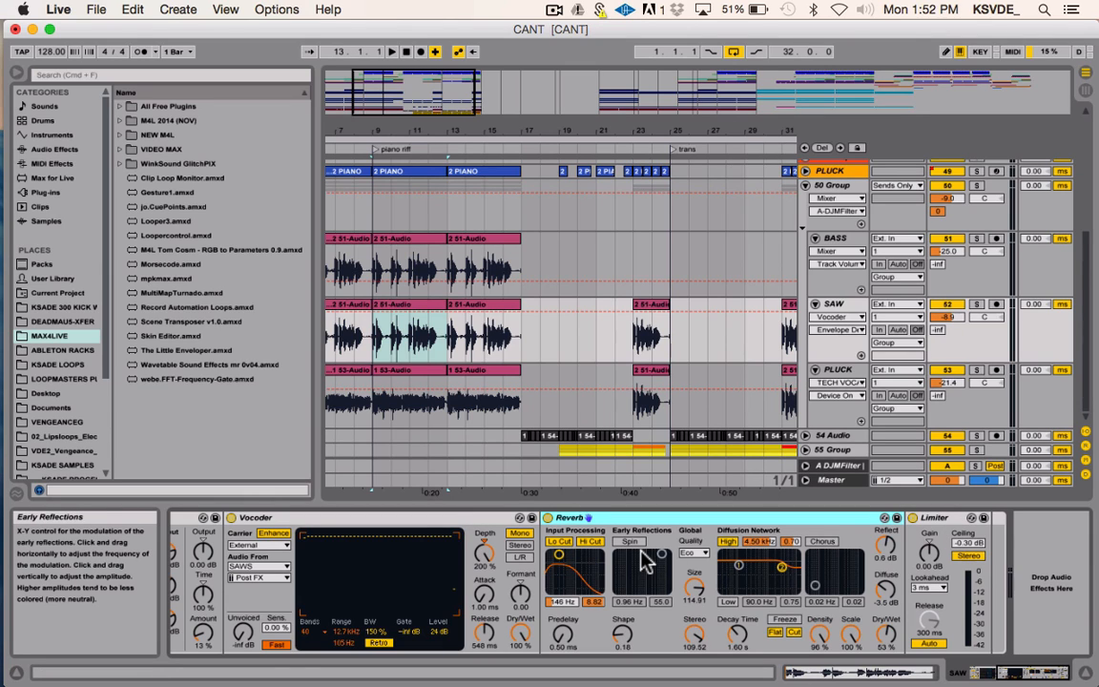
scroll(645, 562, "left", 10)
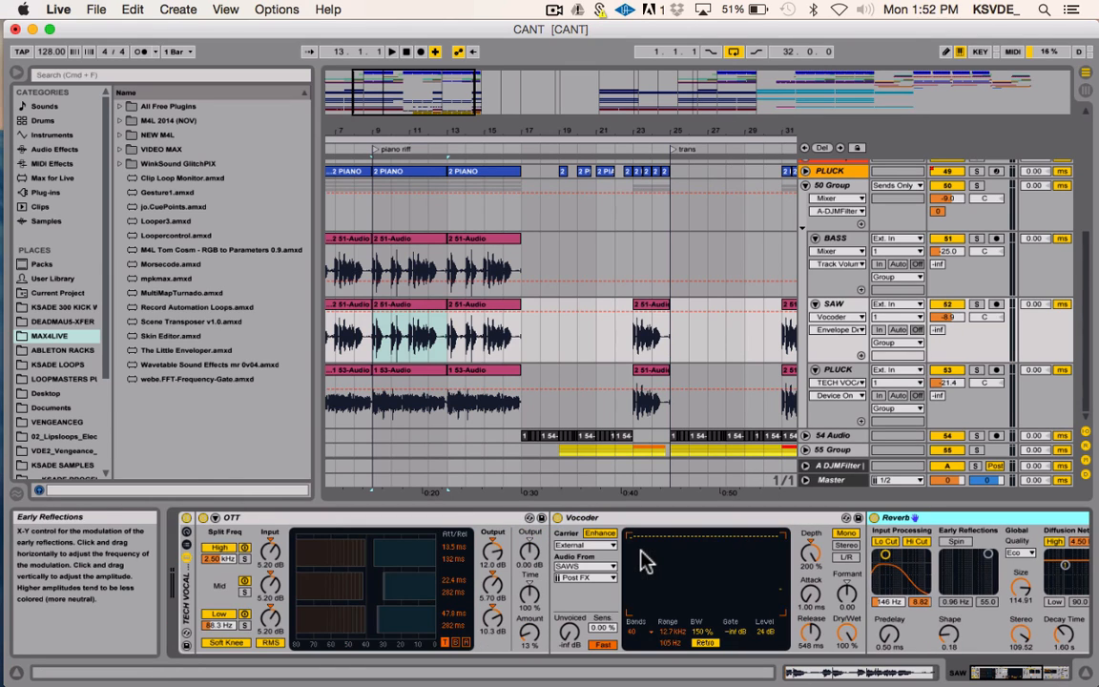
- Select the SAW track's OTT device and list the Multiband Dynamics presets under Audio Effects
left_click(270, 521)
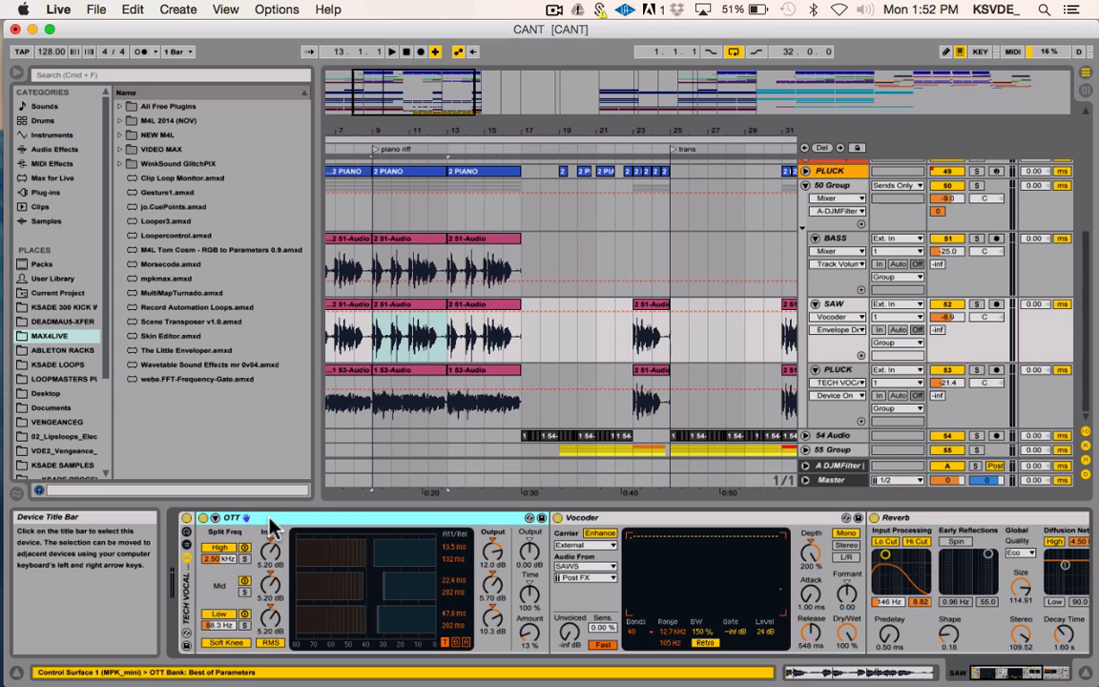
left_click(50, 149)
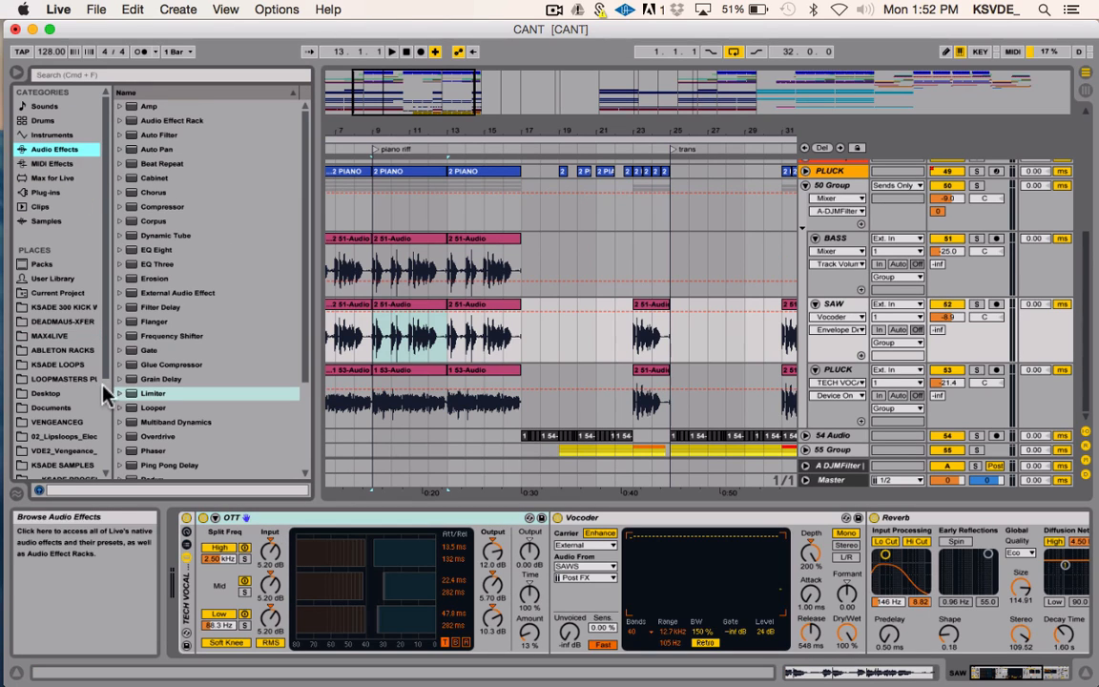
left_click(119, 421)
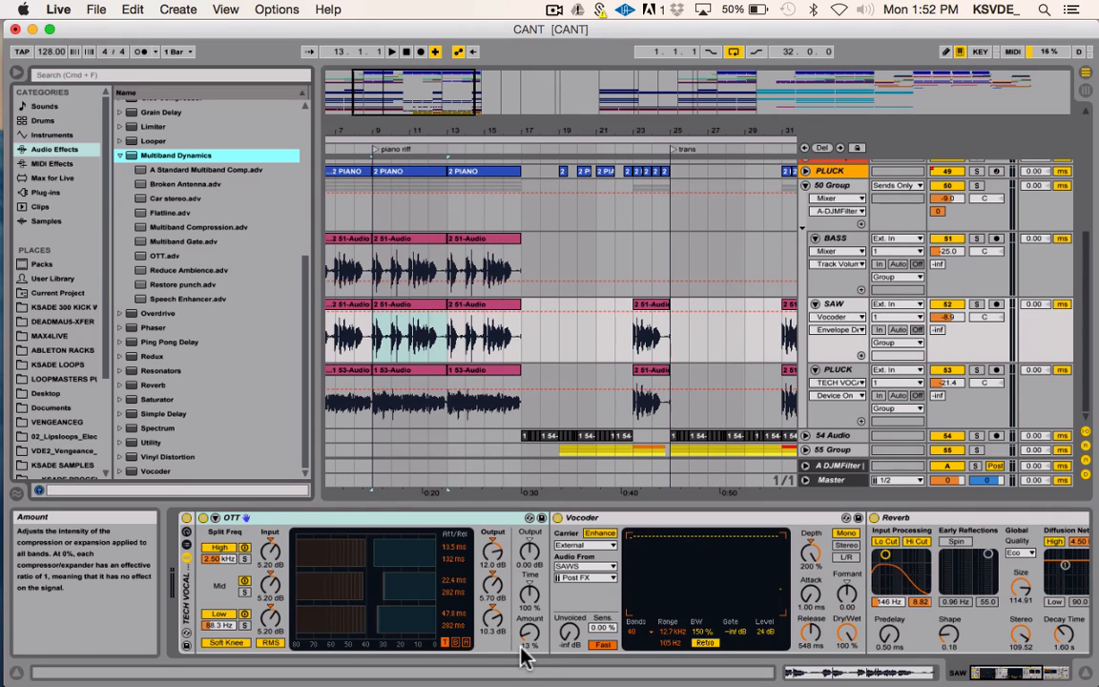
- Compare the BASS track's chain with the SAW track's chain of OTT, Vocoder, Reverb and Limiter
left_click(856, 243)
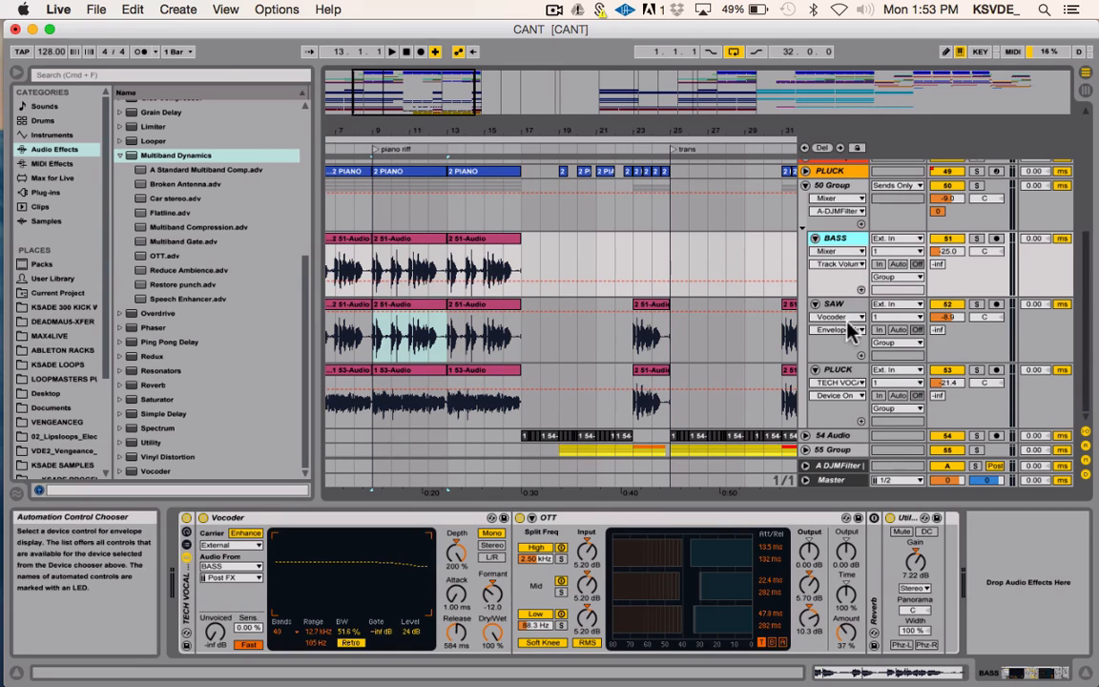
left_click(837, 305)
scroll(815, 553, "right", 5)
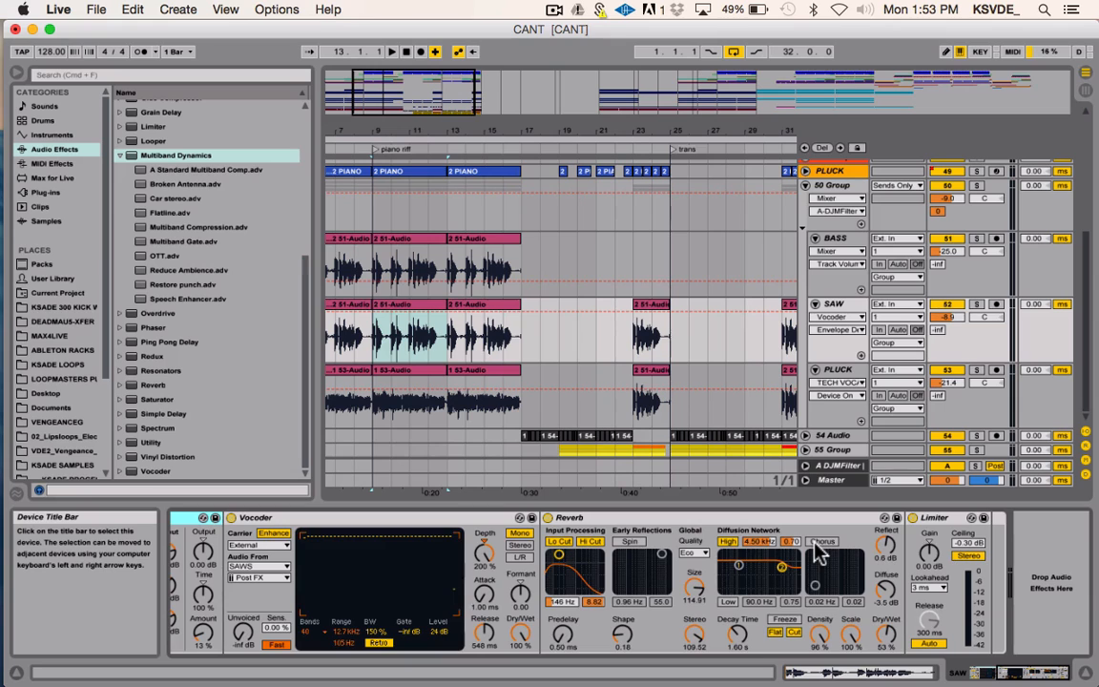
scroll(816, 554, "left", 5)
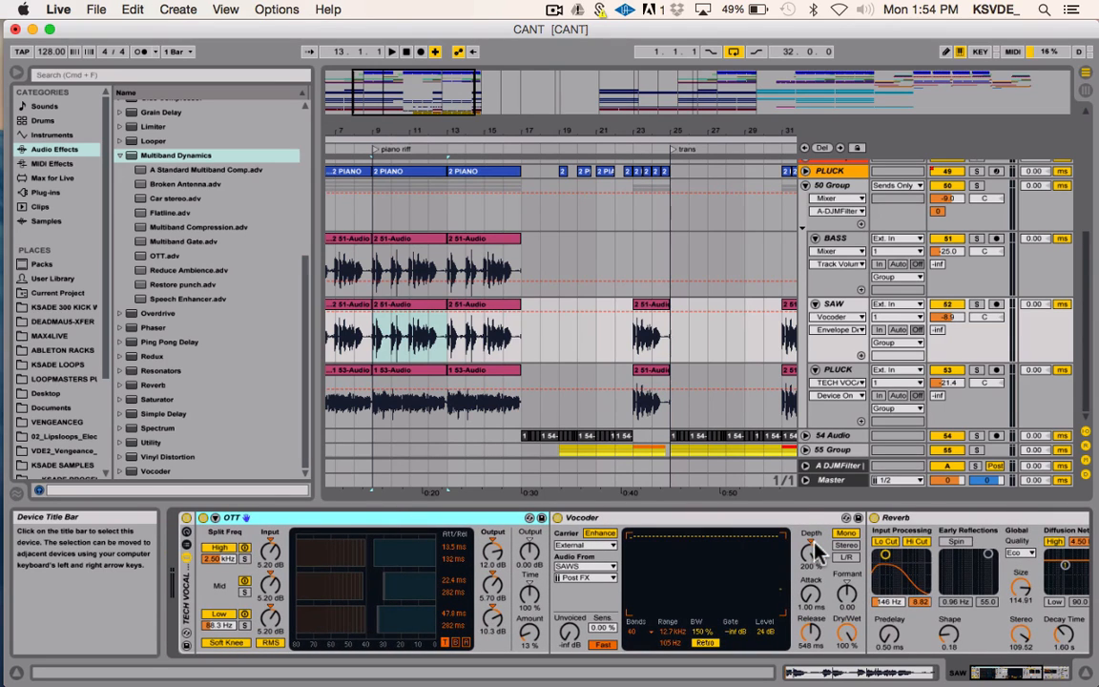
- Fold the OTT device in the BASS audio track's chain
left_click(835, 237)
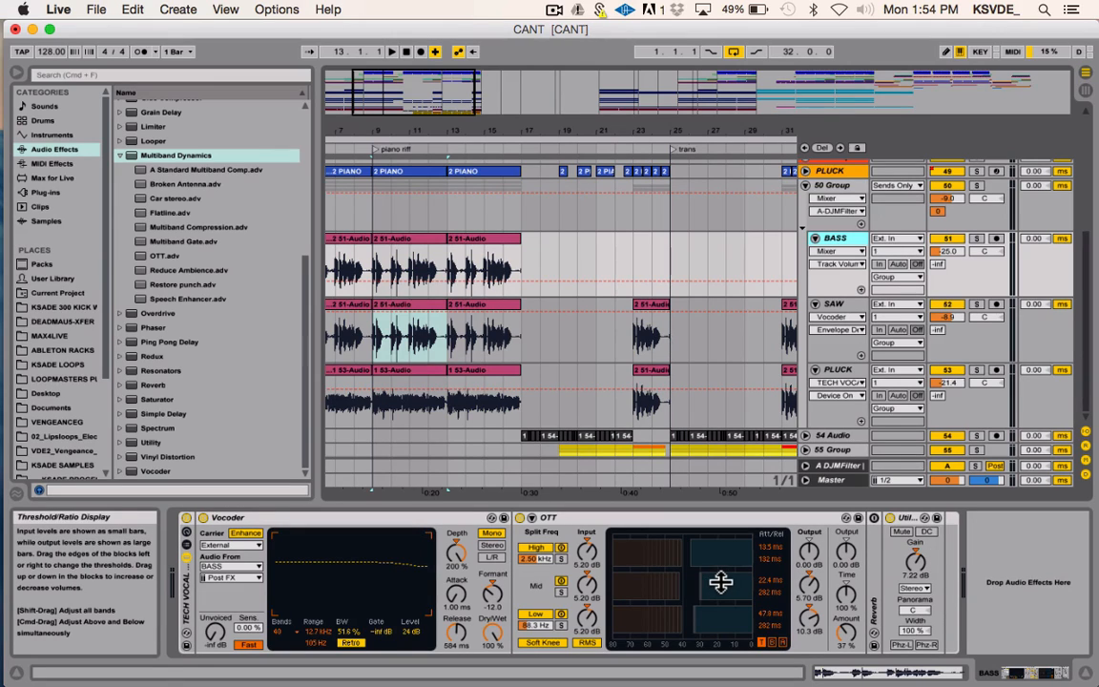
left_click(567, 517)
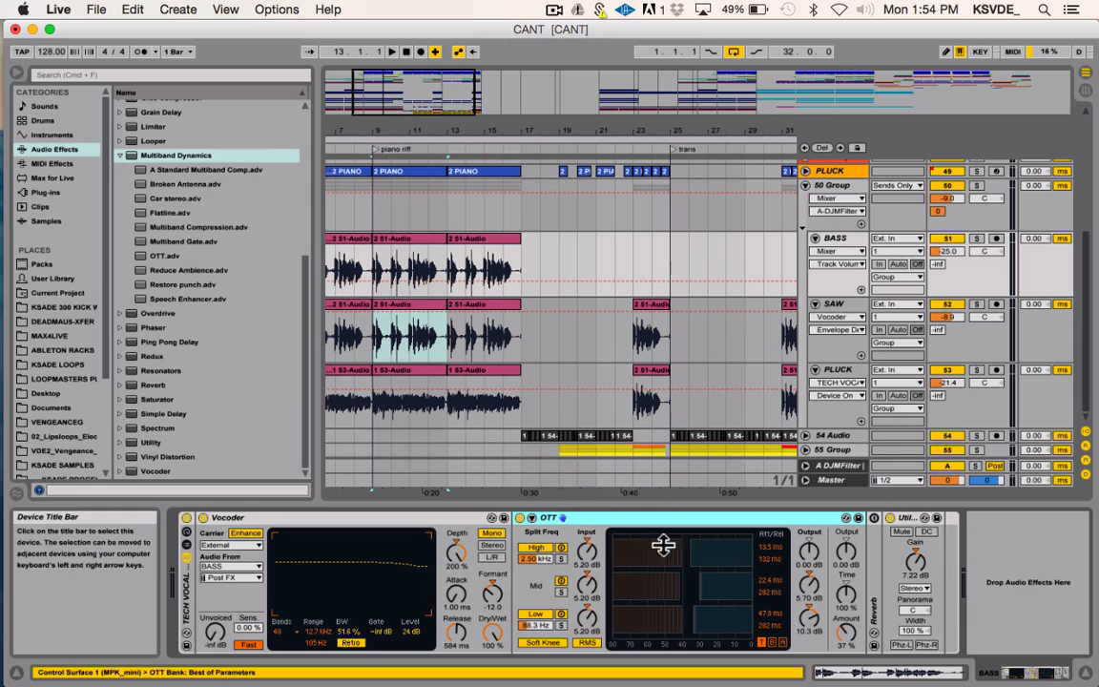
double_click(616, 521)
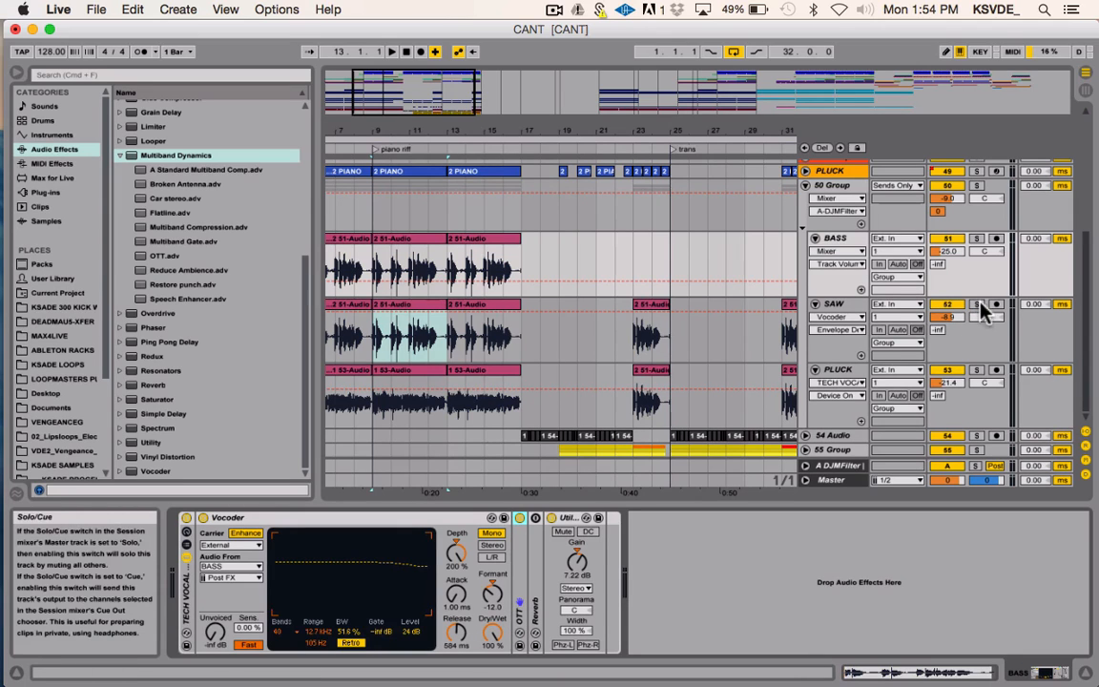
- Solo the BASS audio track together with the BASS instrument group and play the piano riff section
left_click(976, 238)
scroll(983, 246, "up", 1)
scroll(983, 246, "up", 3)
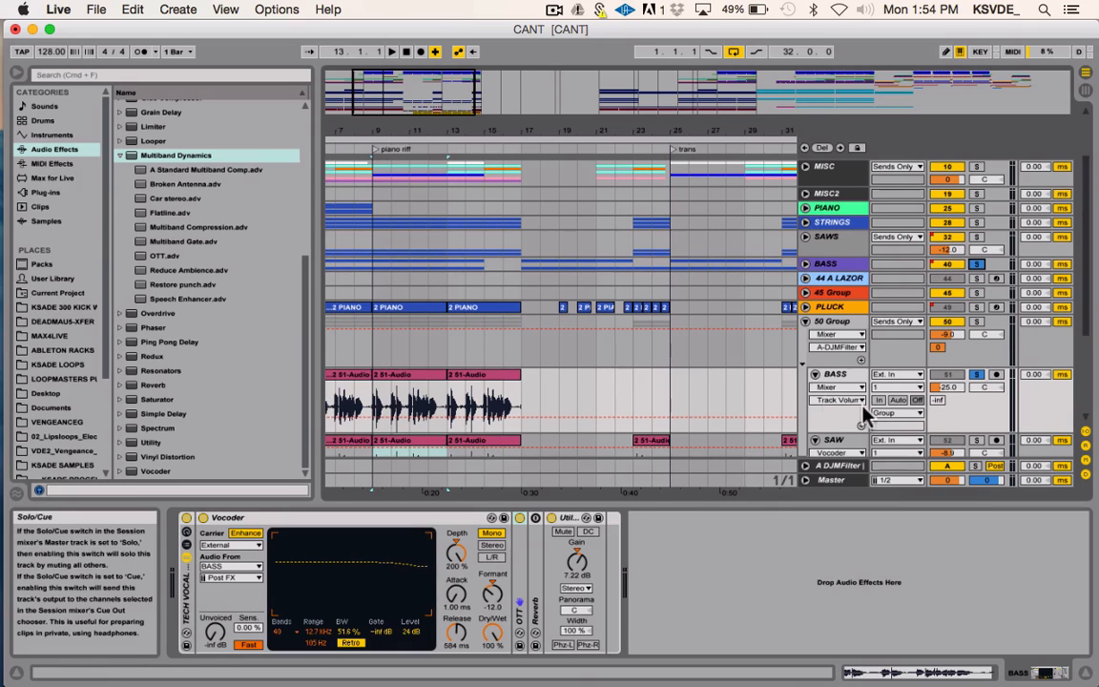
scroll(534, 351, "down", 4)
key("space")
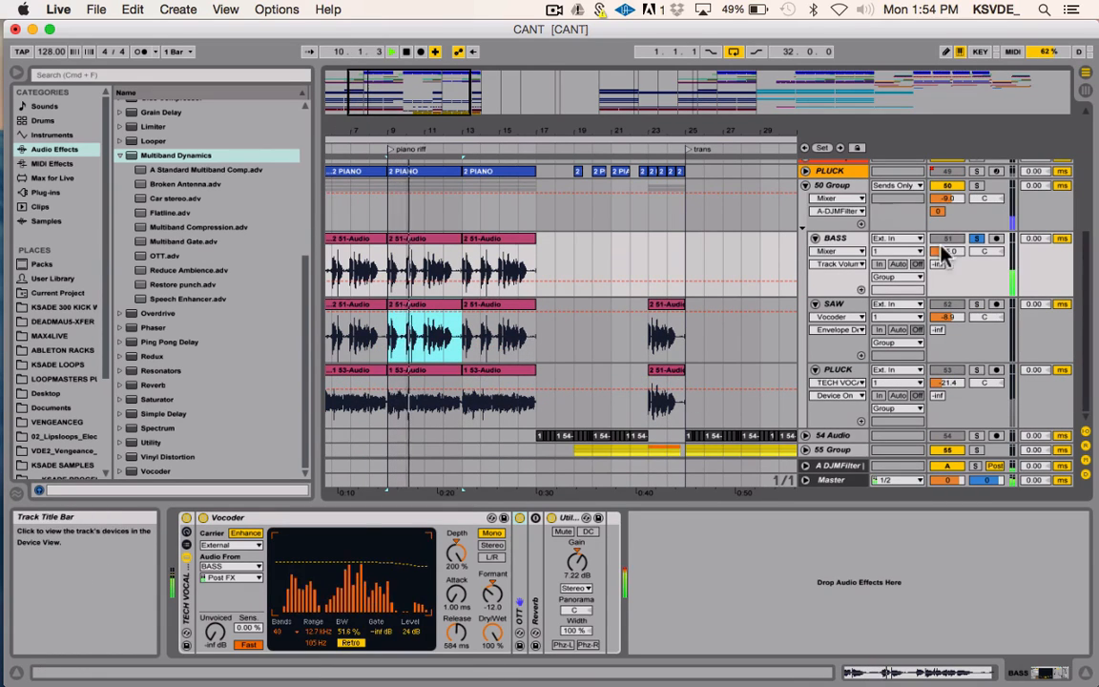
- Reset the BASS Vocoder's Formant to 0.00, audition it during playback, and bring it back to -12.0
scroll(980, 241, "up", 3)
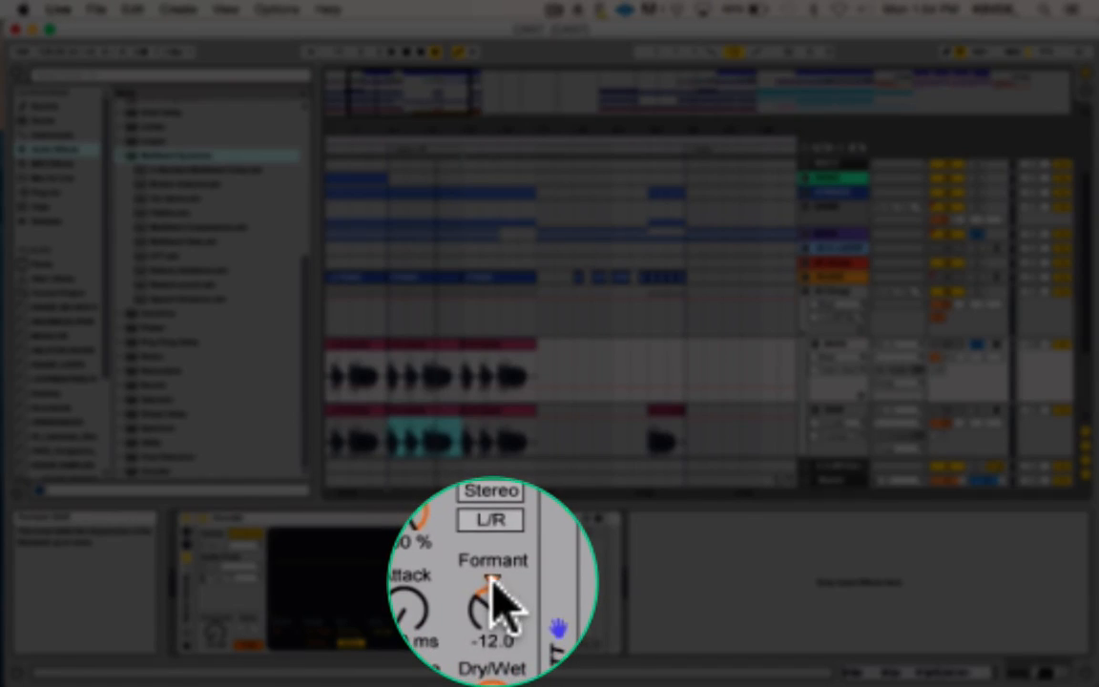
left_click(494, 603)
key("Delete")
key("space")
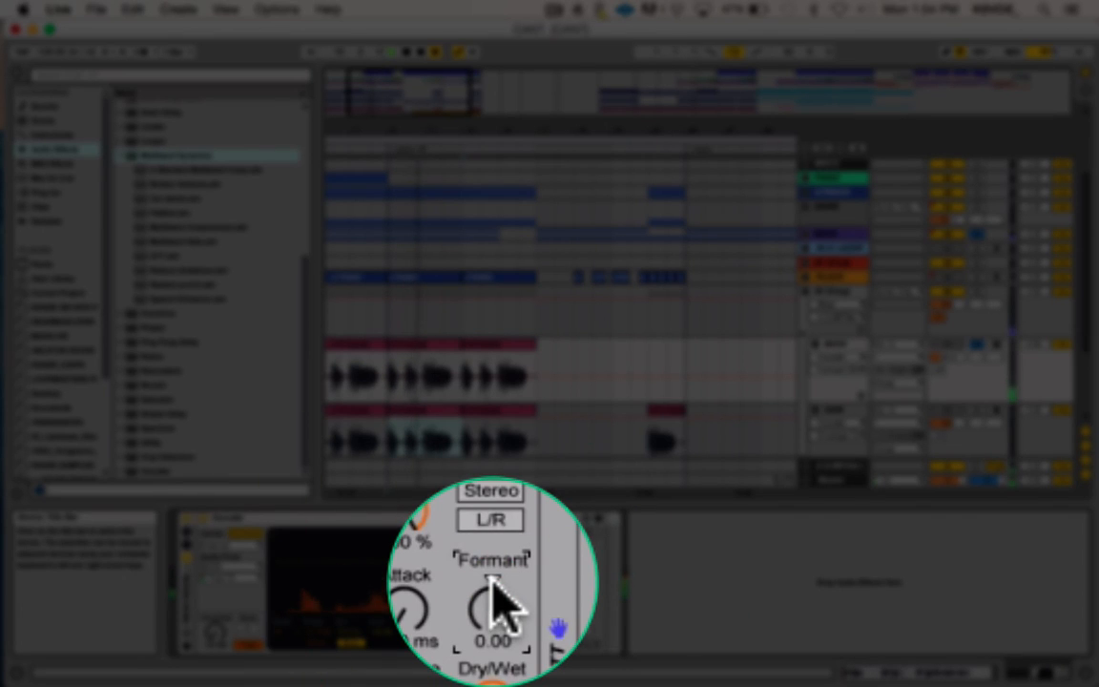
mouse_move(494, 603)
left_mouse_down()
mouse_move(494, 556)
mouse_move(494, 604)
mouse_move(492, 580)
left_mouse_up()
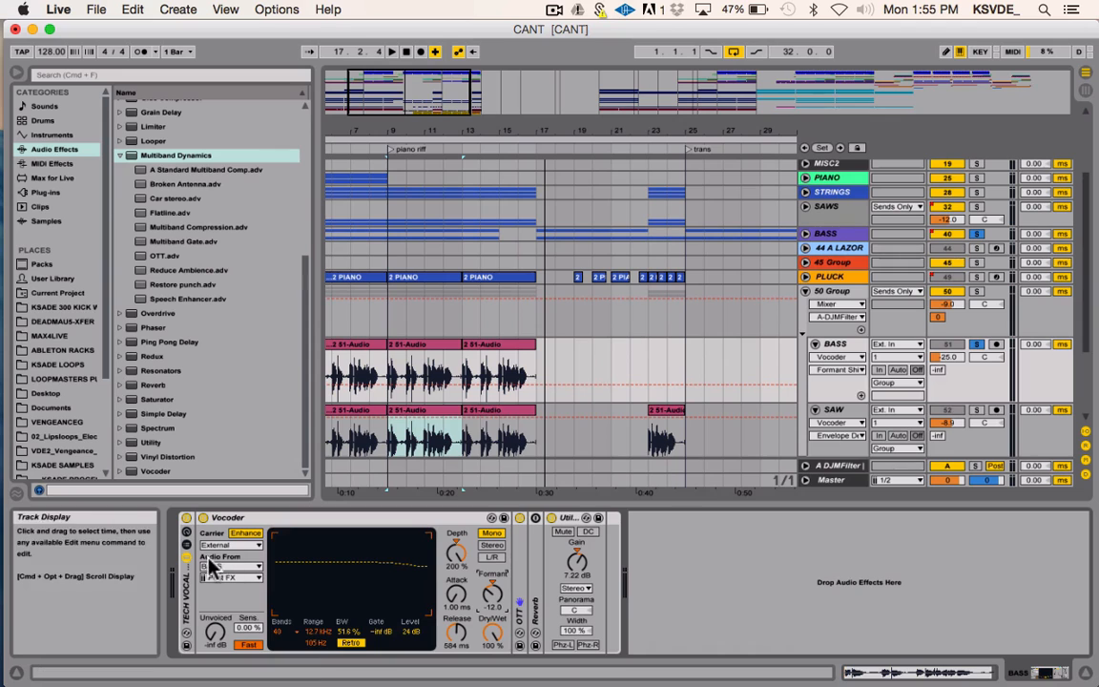
- Turn off solo on the BASS group and BASS audio track, and solo the PLUCK audio track with its bar 9 clip selected
scroll(833, 271, "up", 3)
left_click(977, 301)
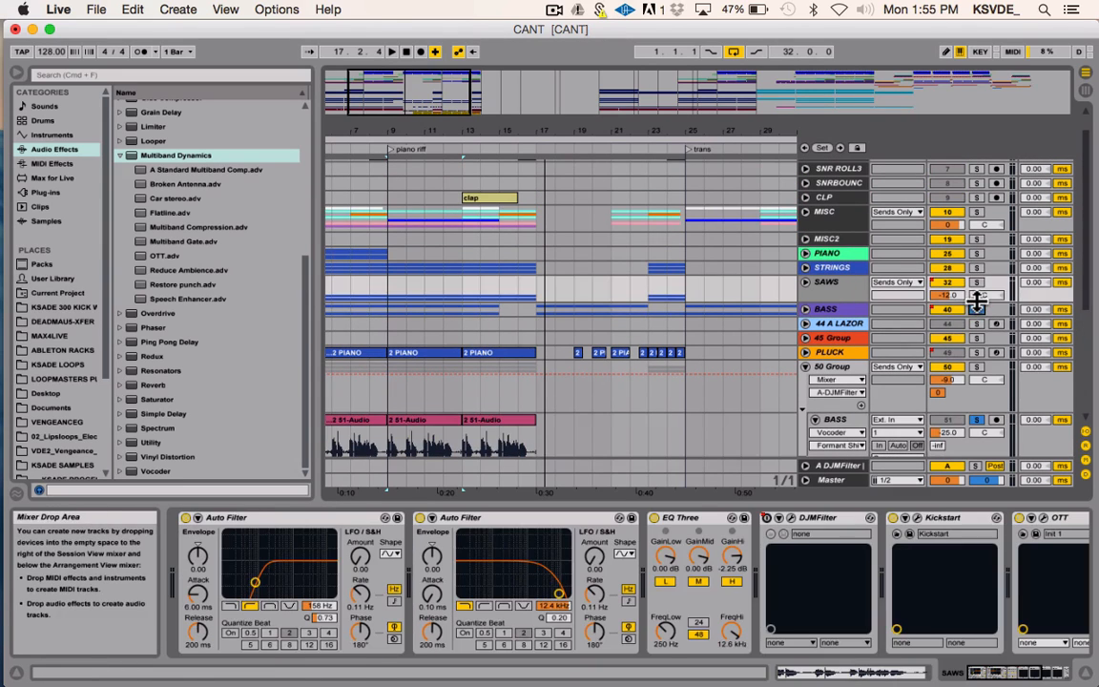
left_click(978, 310)
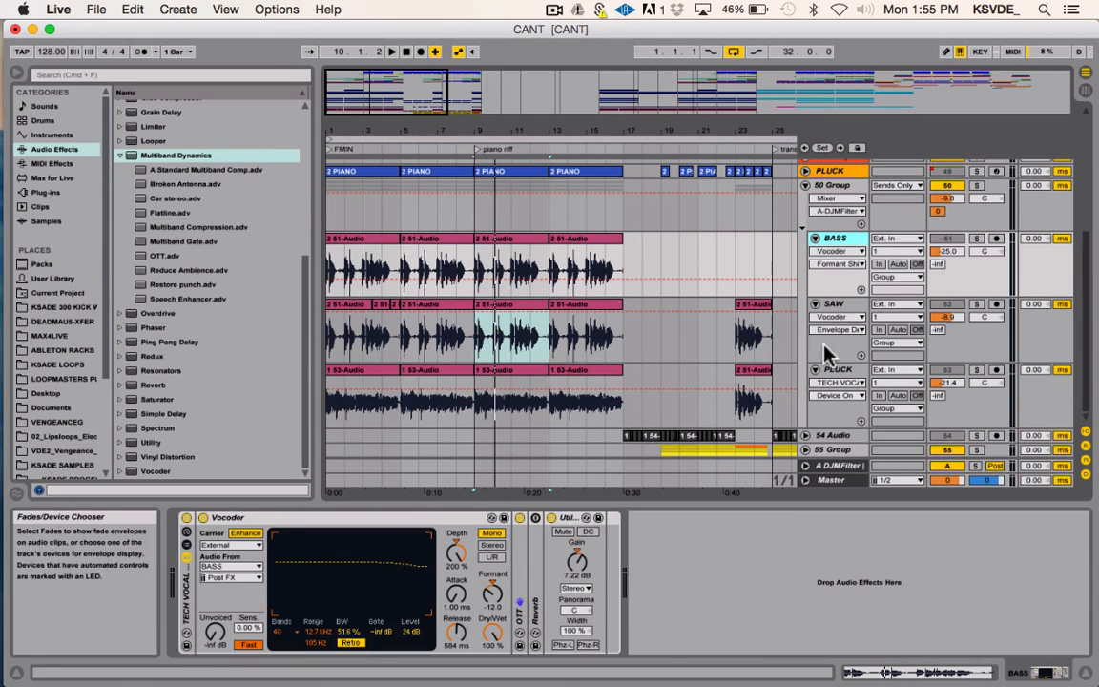
left_click(854, 372)
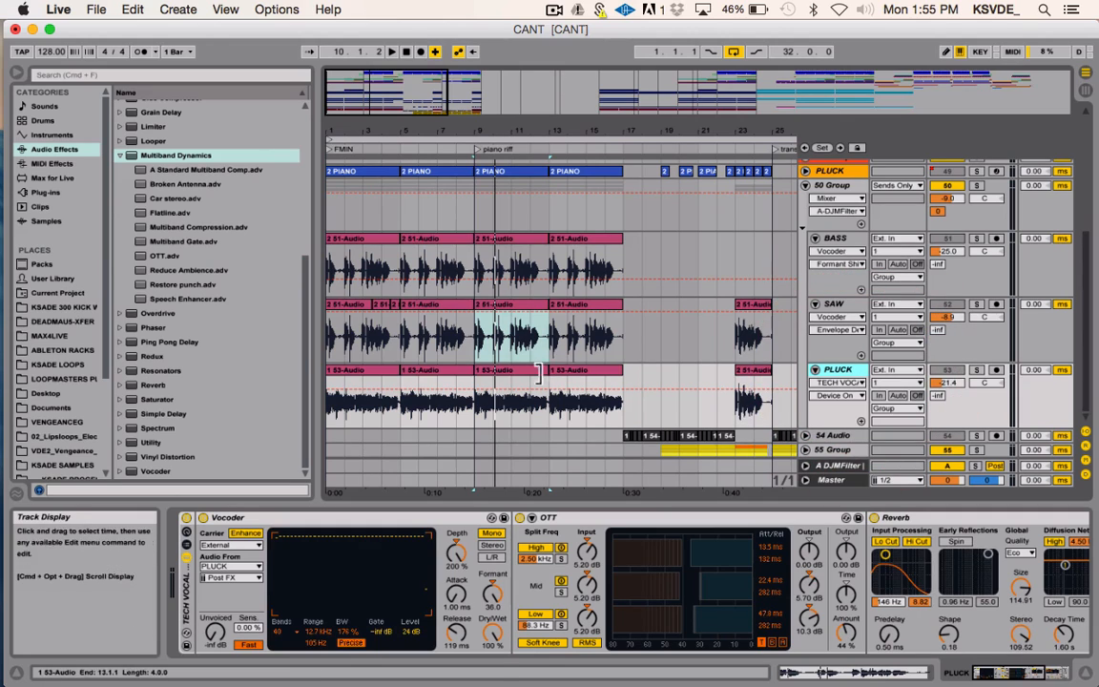
left_click(507, 380)
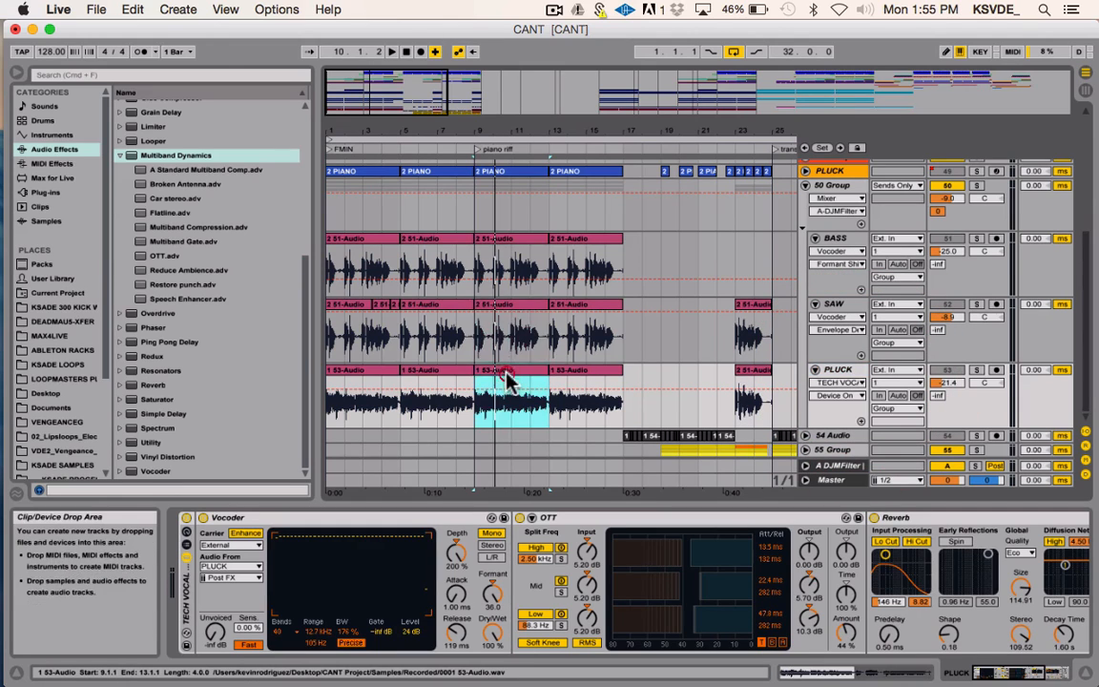
left_click(976, 369)
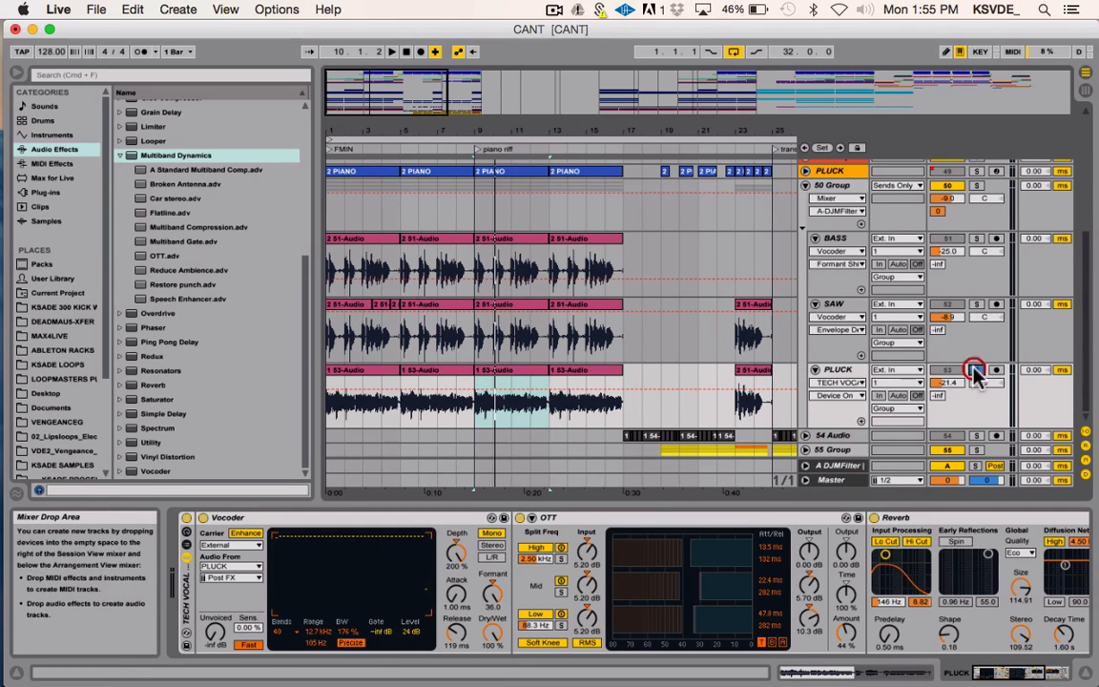
- Bypass the PLUCK track's vocal effect rack, play the bar 9 clip dry, and re-enable the rack
left_click(203, 517)
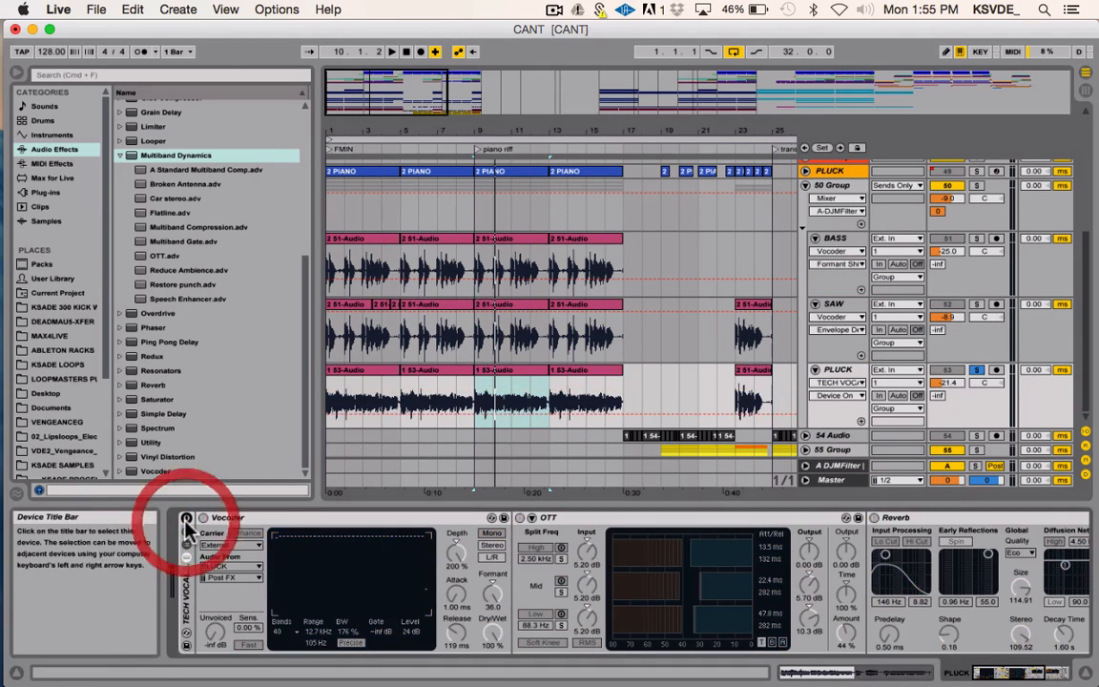
left_click(488, 380)
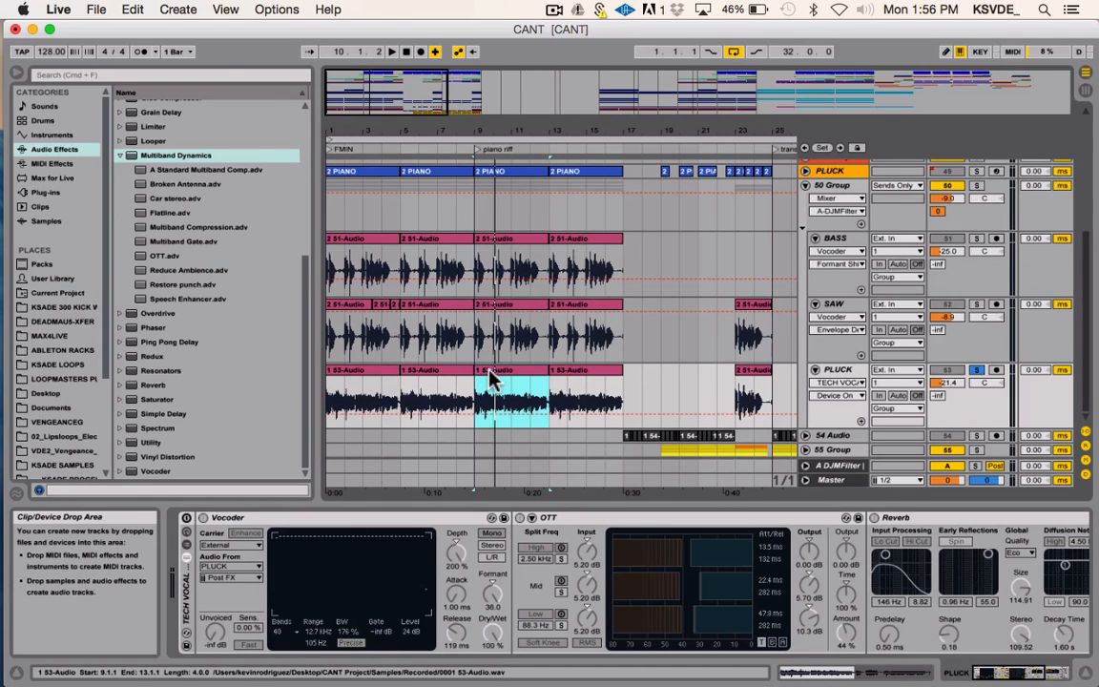
key("space")
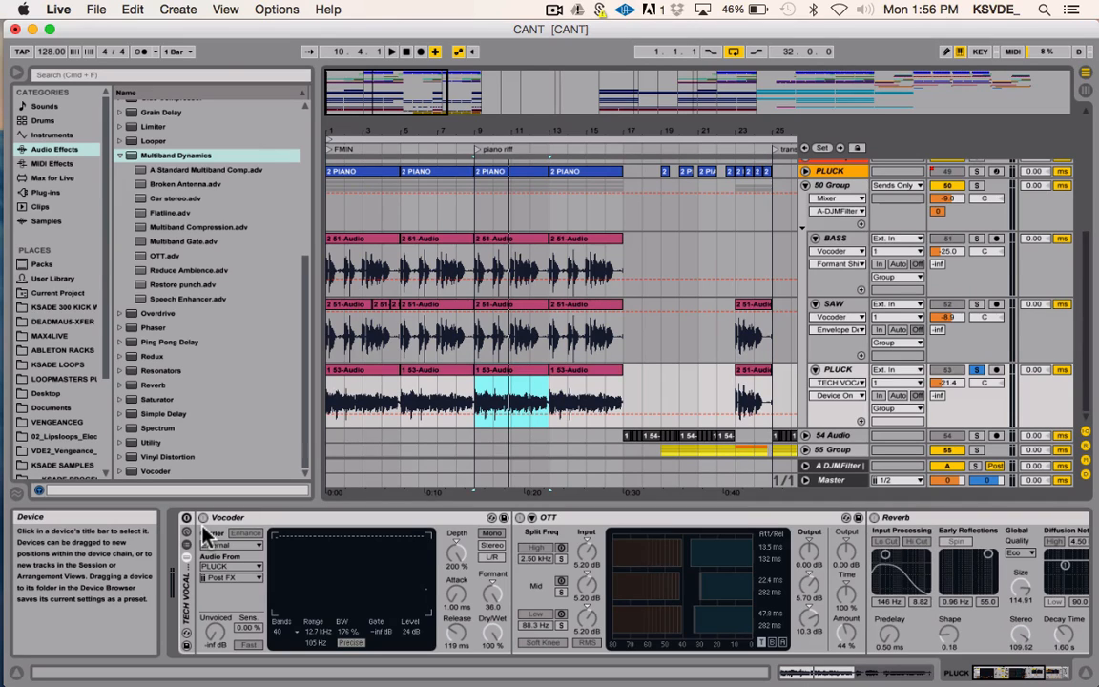
left_click(187, 523)
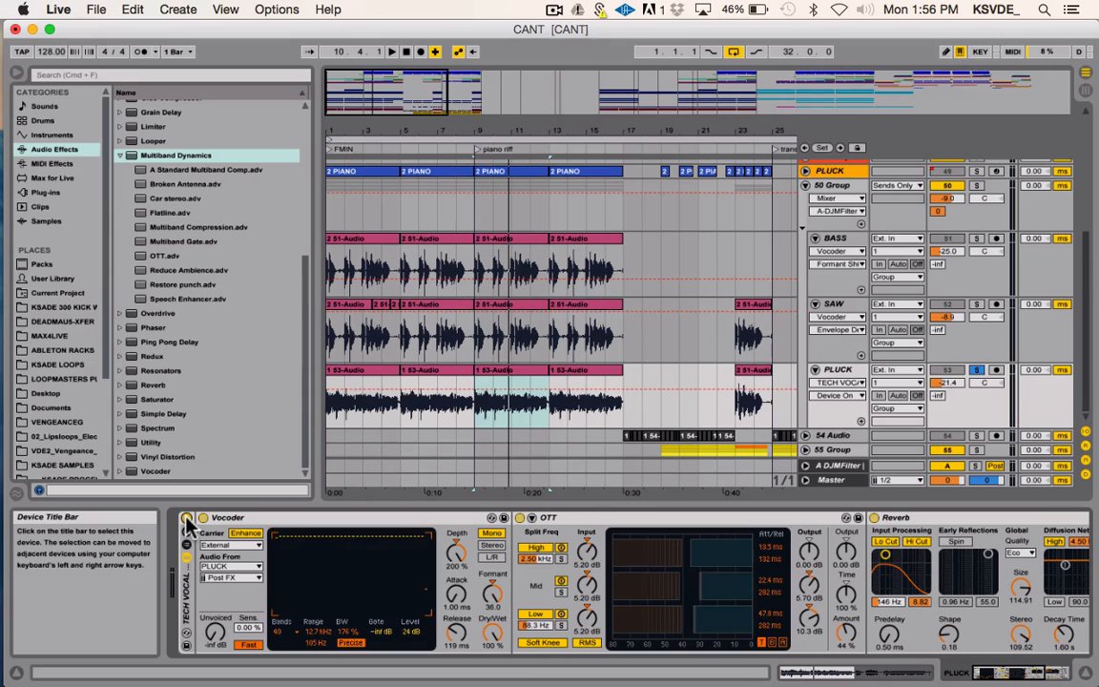
- Fold the OTT and Reverb devices in the PLUCK audio track's chain
scroll(496, 534, "right", 5)
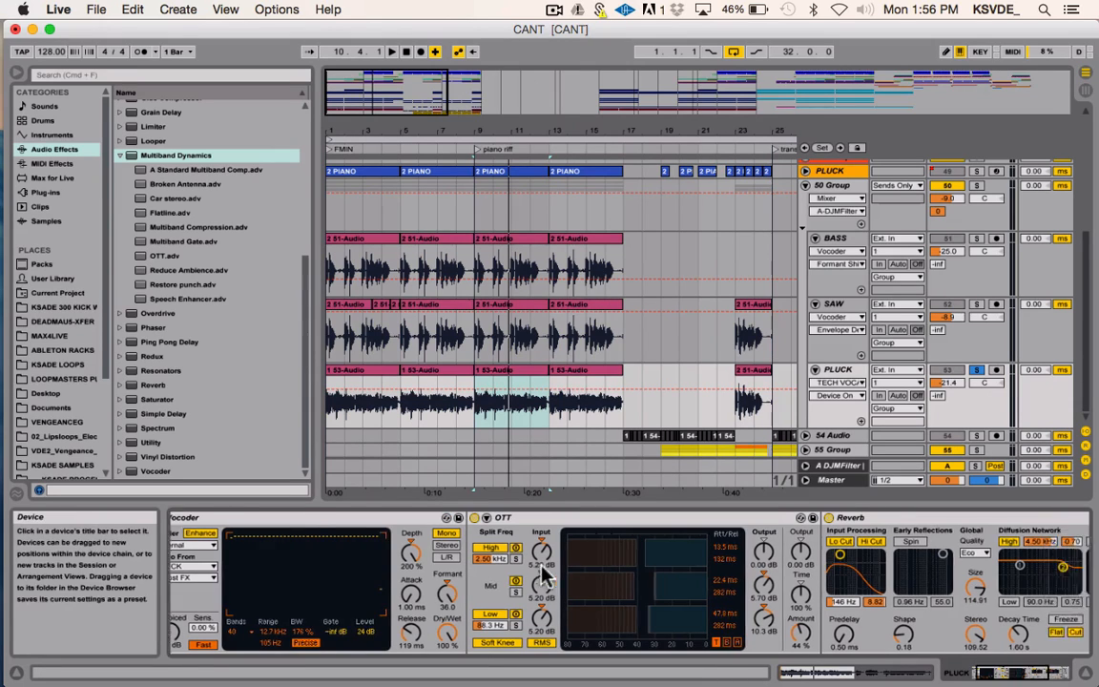
double_click(368, 521)
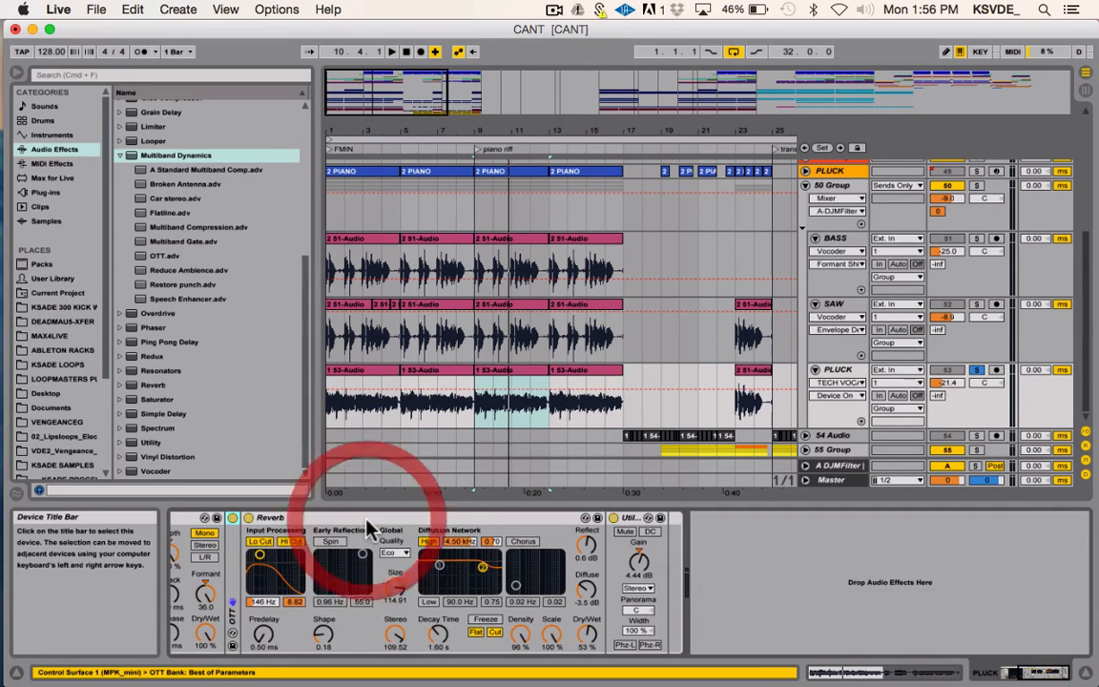
double_click(372, 521)
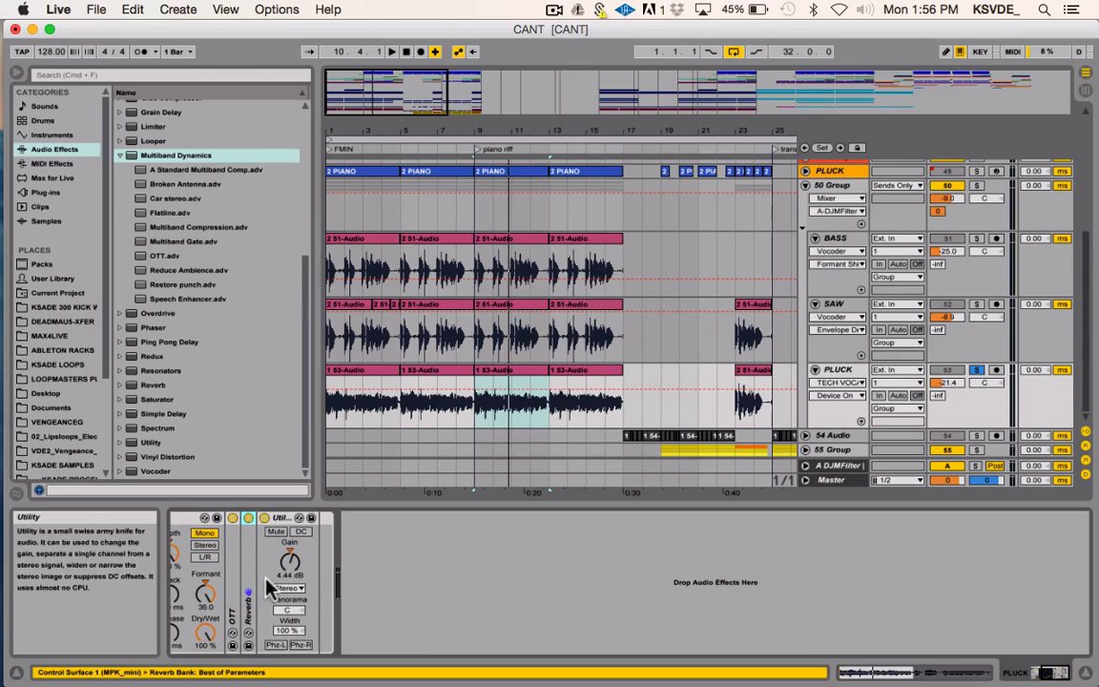
- Examine the PLUCK Vocoder's external carrier source list, keep PLUCK as the source, and return to the vocal audio tracks
scroll(303, 584, "left", 5)
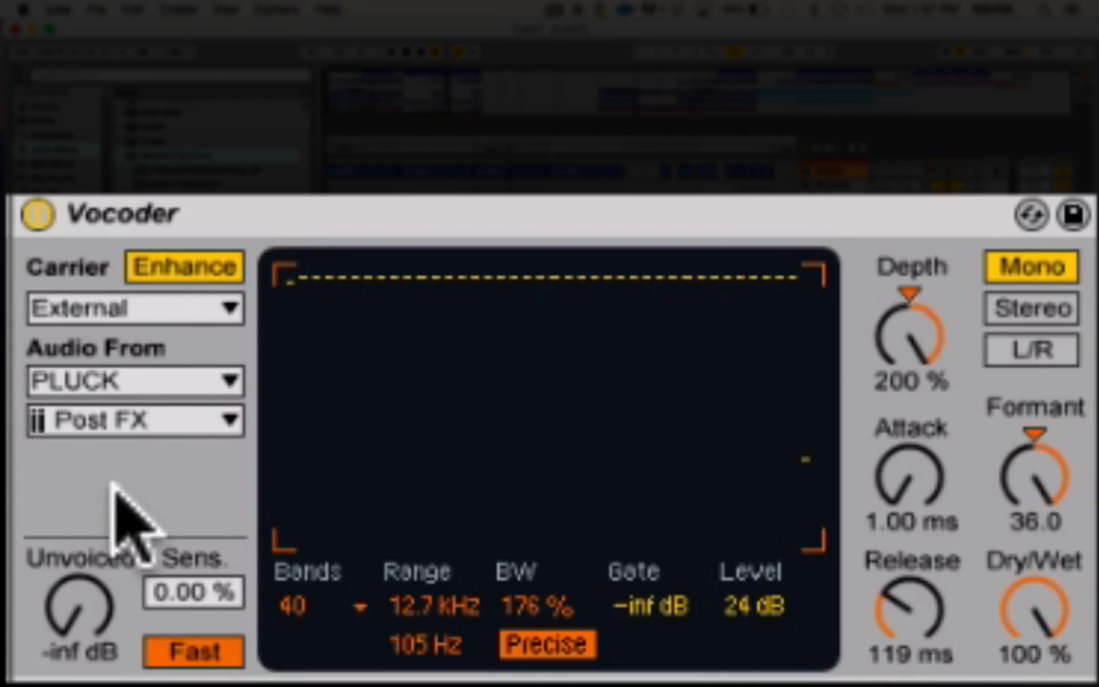
left_click(99, 379)
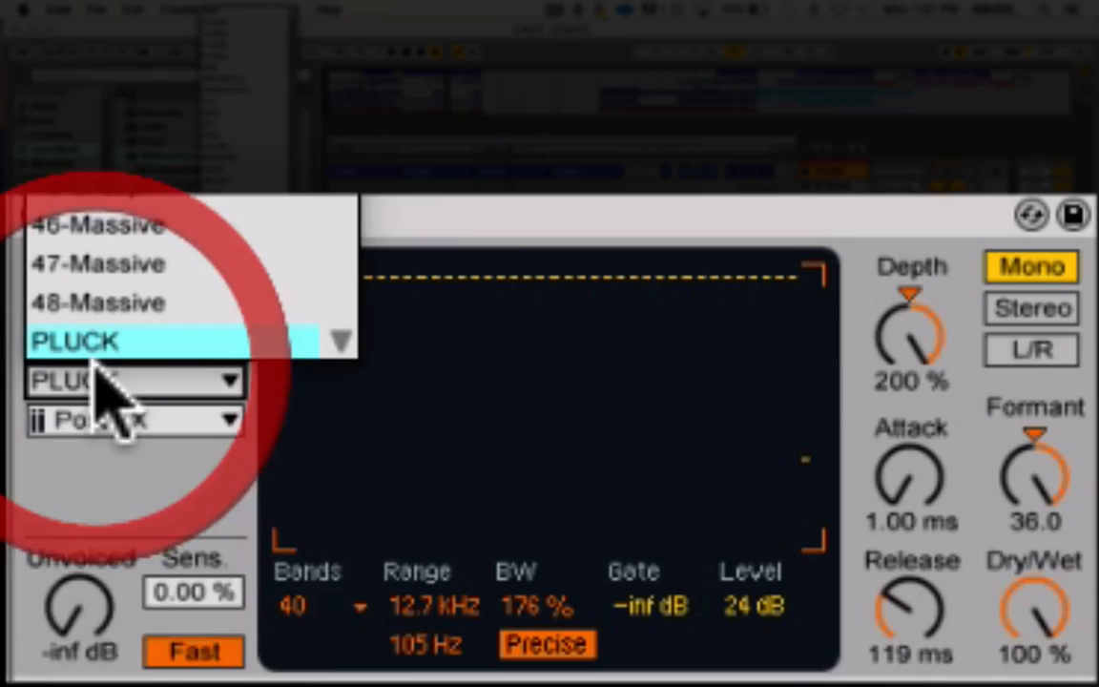
left_click(763, 534)
left_click(981, 177)
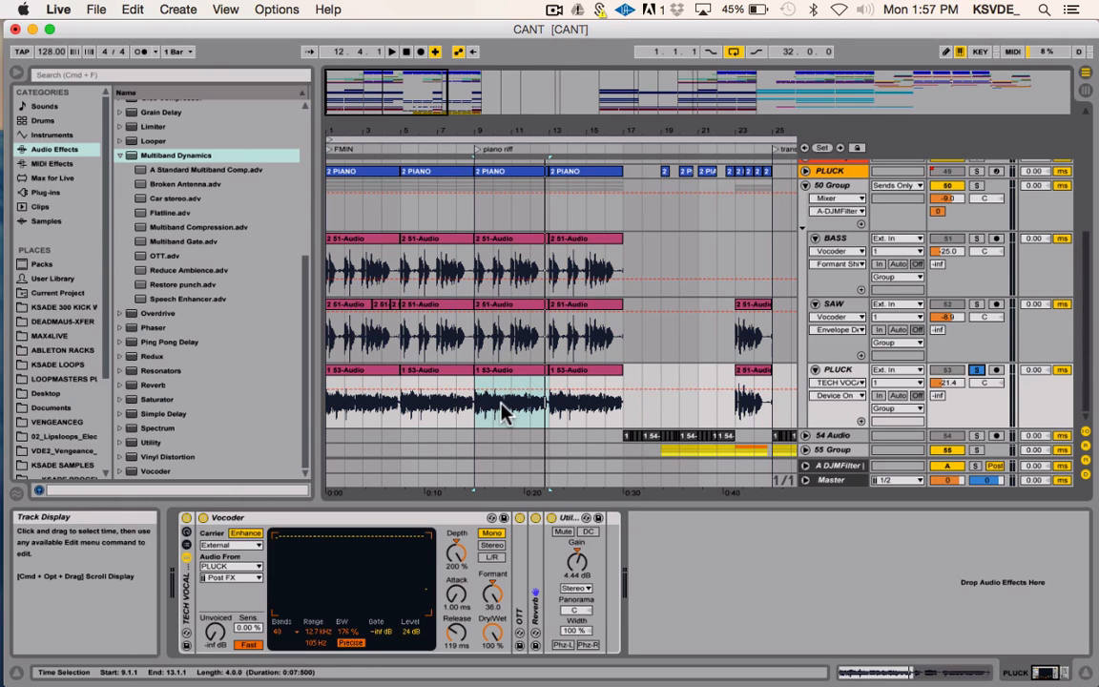
scroll(502, 412, "up", 4)
scroll(502, 412, "down", 4)
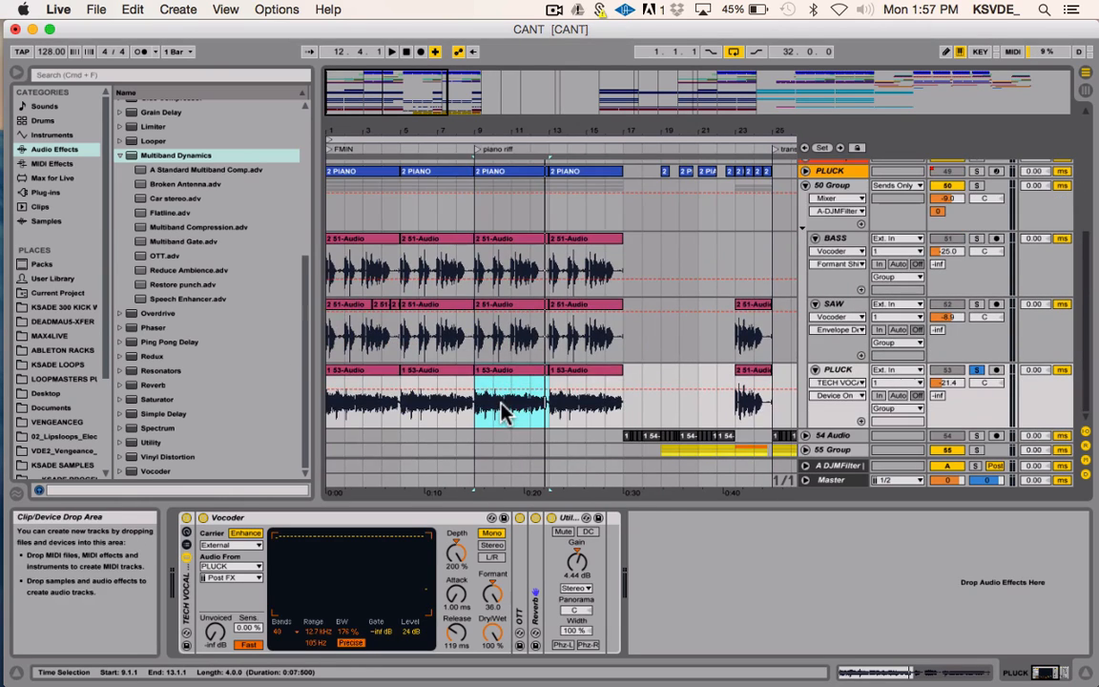
- Turn off solo on the PLUCK audio track and play the three vocoded vocal tracks in the mix from bar 1
left_click(334, 401)
left_click(976, 370)
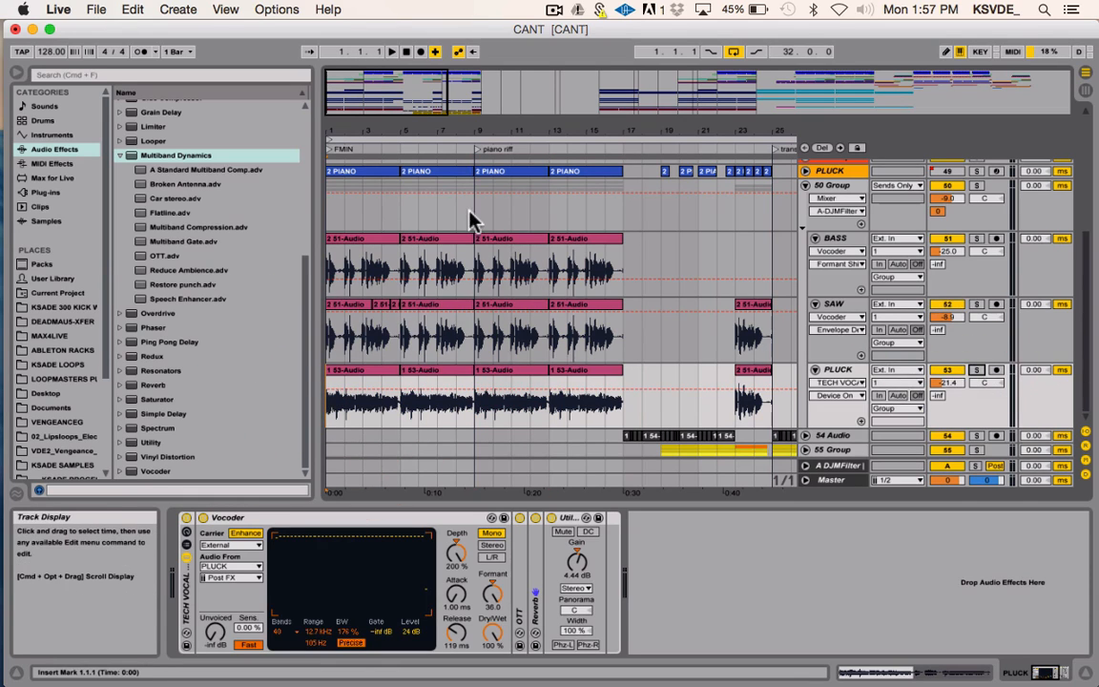
scroll(486, 225, "up", 2)
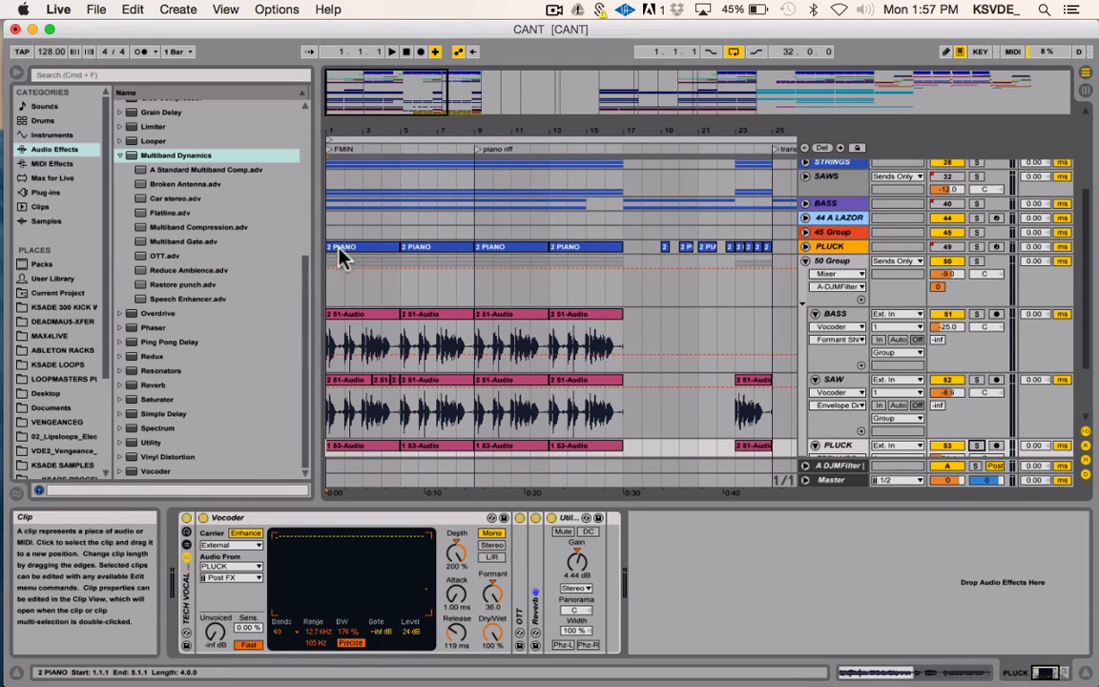
scroll(385, 299, "down", 2)
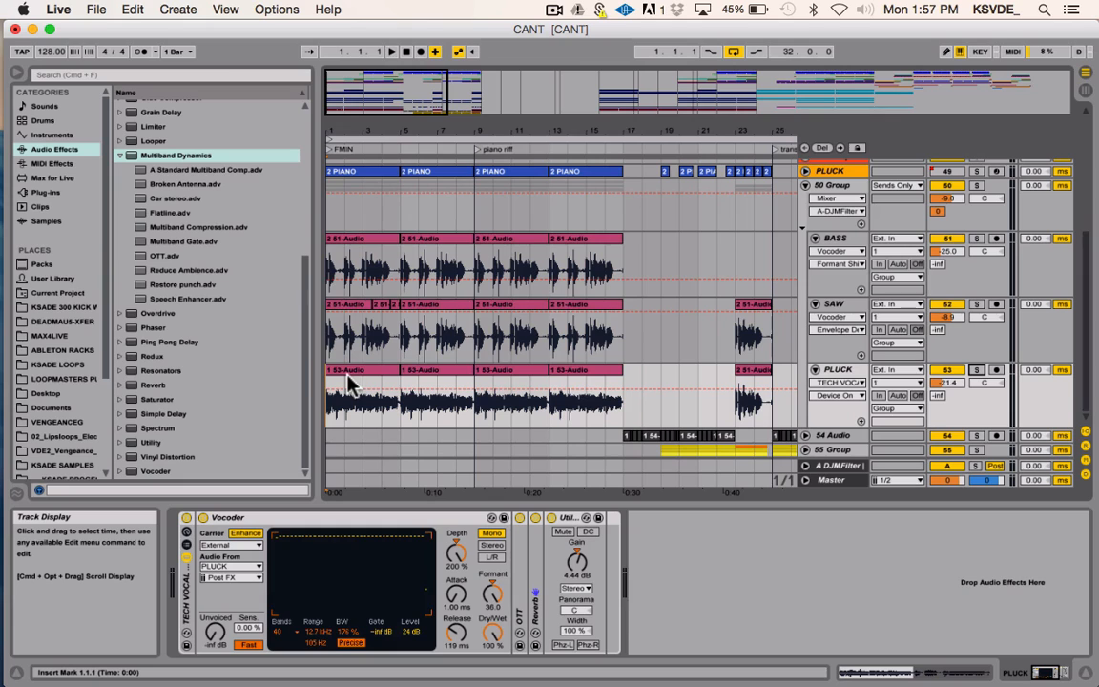
key("space")
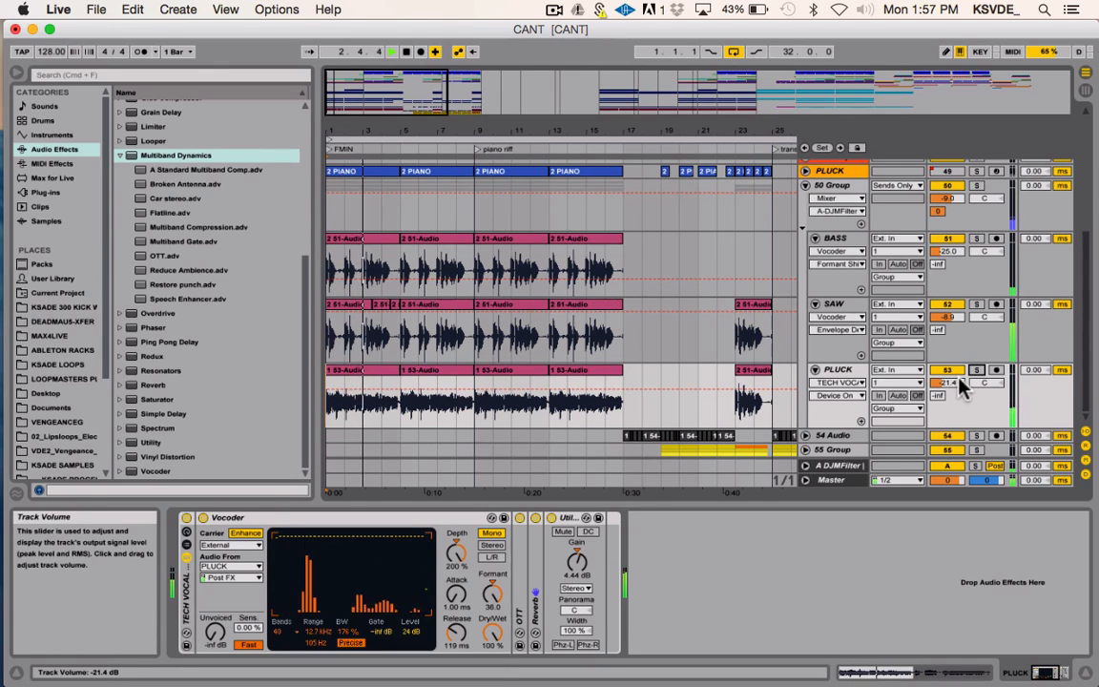
key("space")
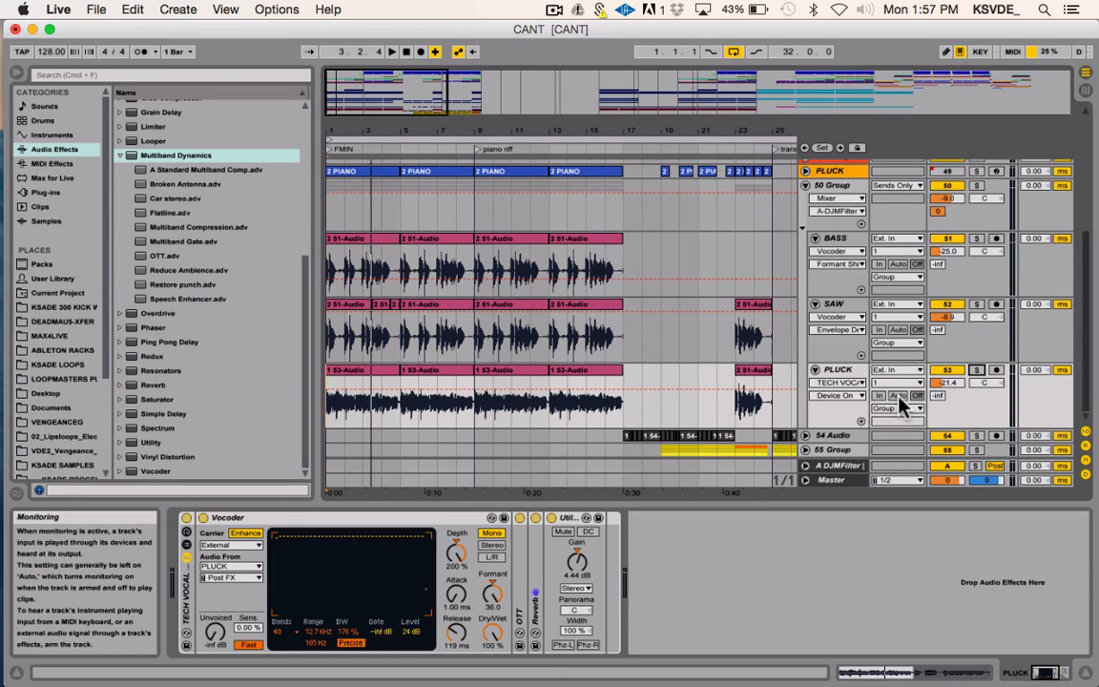
- Try the PLUCK audio track's volume at -16.8 dB, compare playback with and without solo, and undo the volume change
left_click(949, 382)
left_click_drag(949, 382, 949, 376)
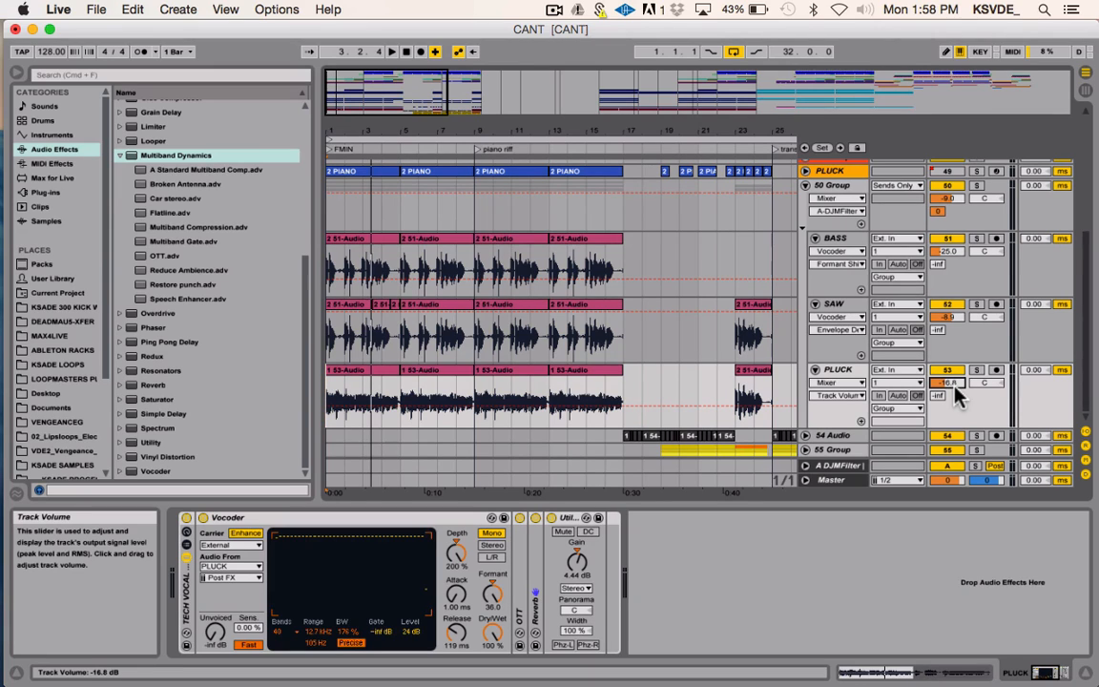
key("space")
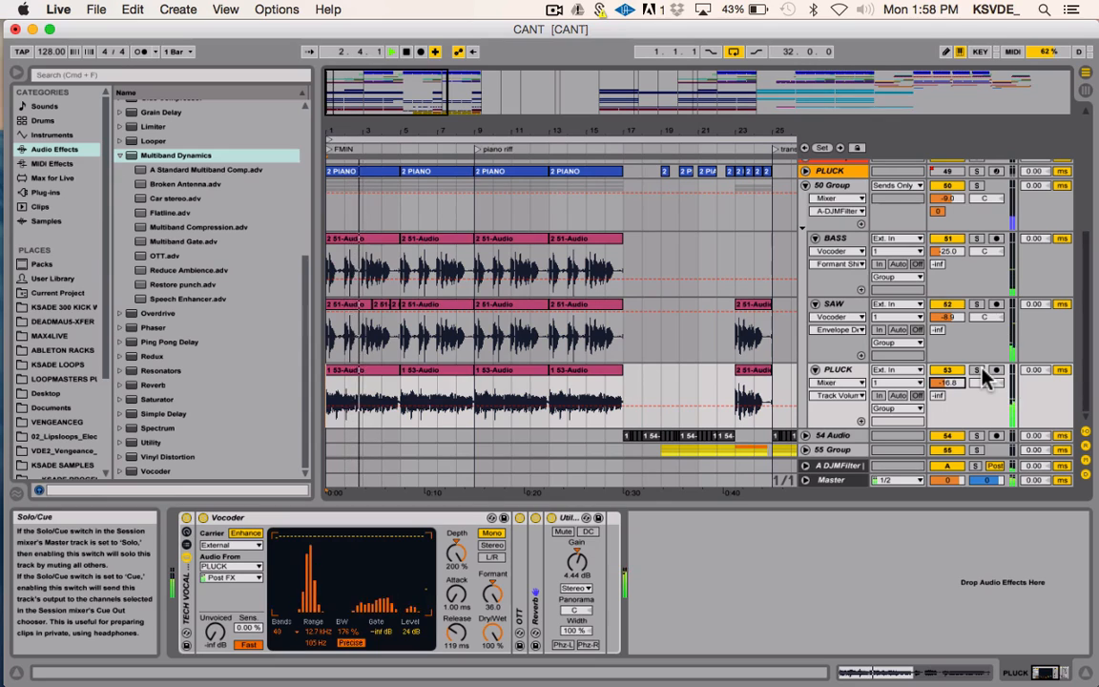
left_click(979, 370)
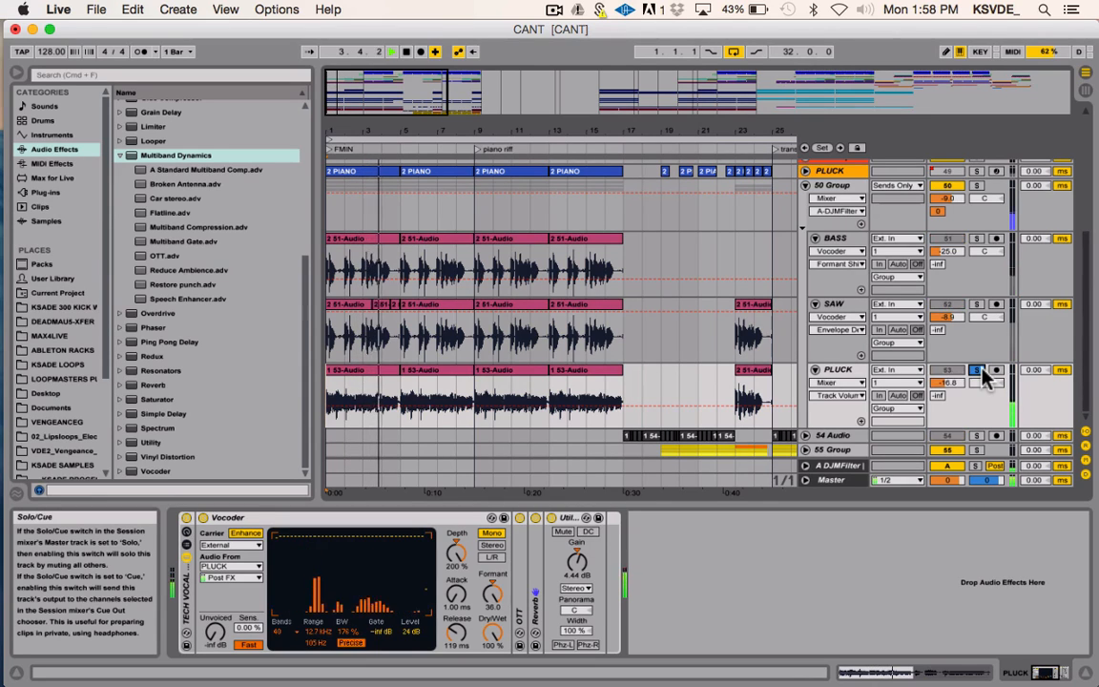
left_click(980, 370)
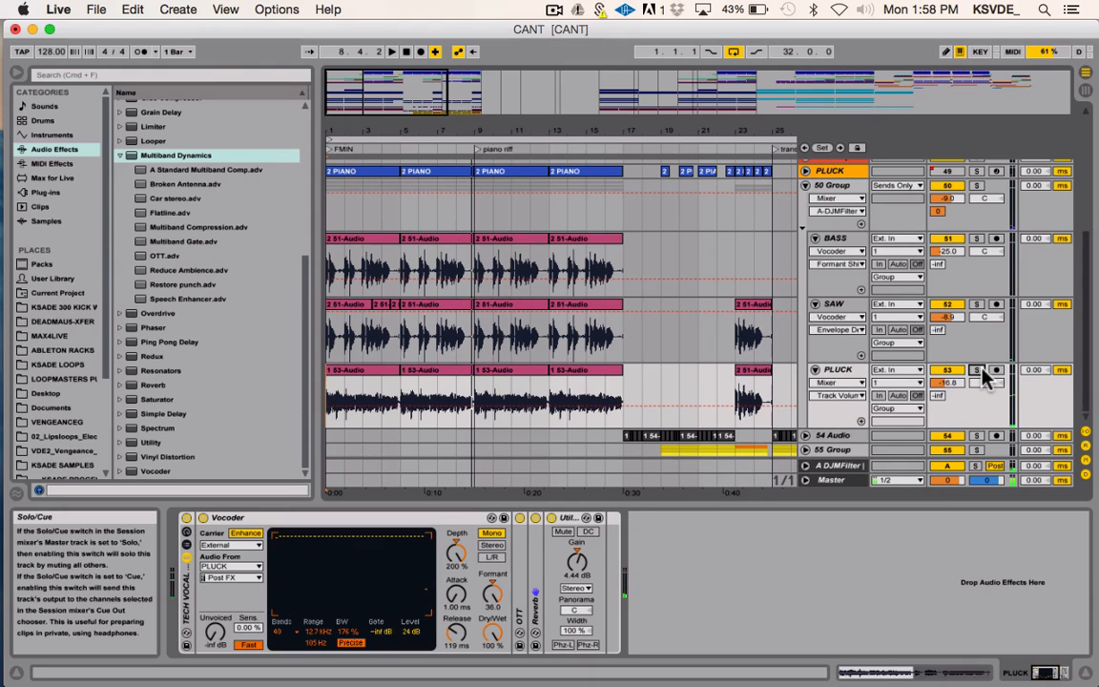
key("super+z")
key("super+z")
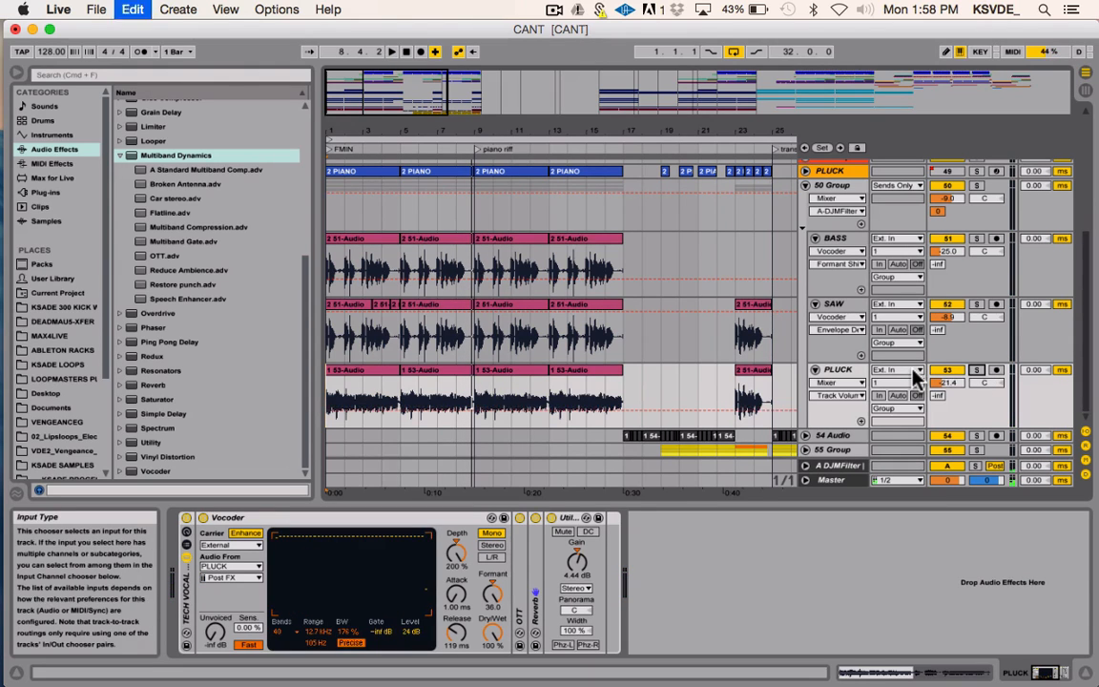
- Select bar 14 across the BASS, SAW and PLUCK audio tracks
mouse_move(412, 80)
left_mouse_down()
mouse_move(397, 71)
mouse_move(401, 86)
left_mouse_up()
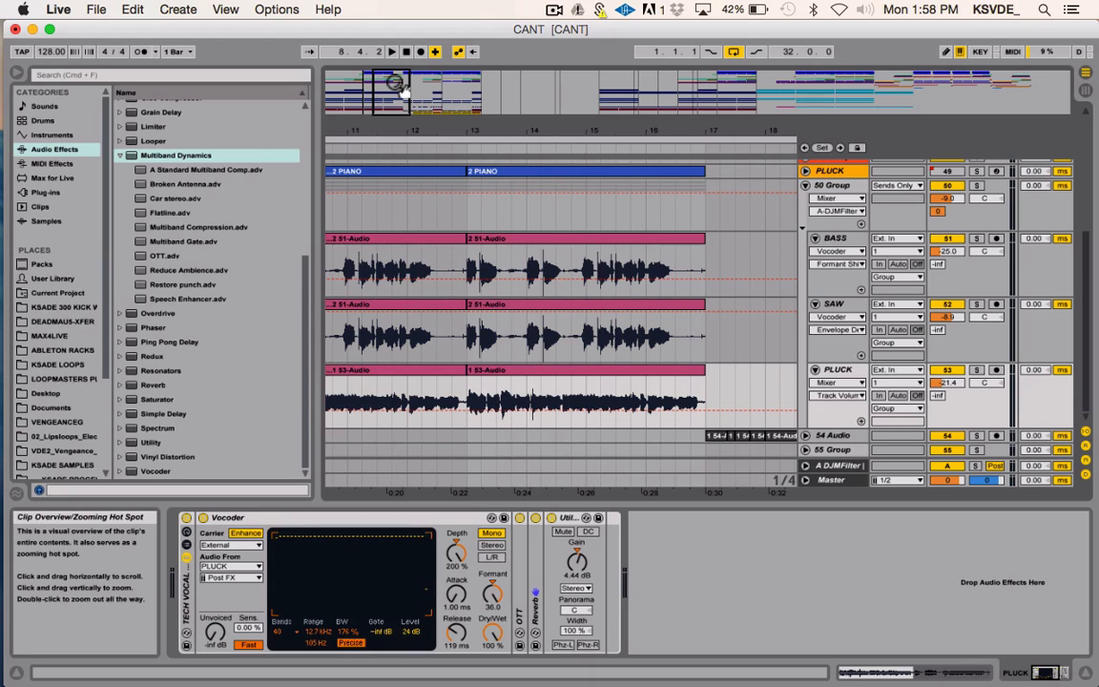
left_click_drag(401, 86, 395, 78)
scroll(601, 355, "left", 1)
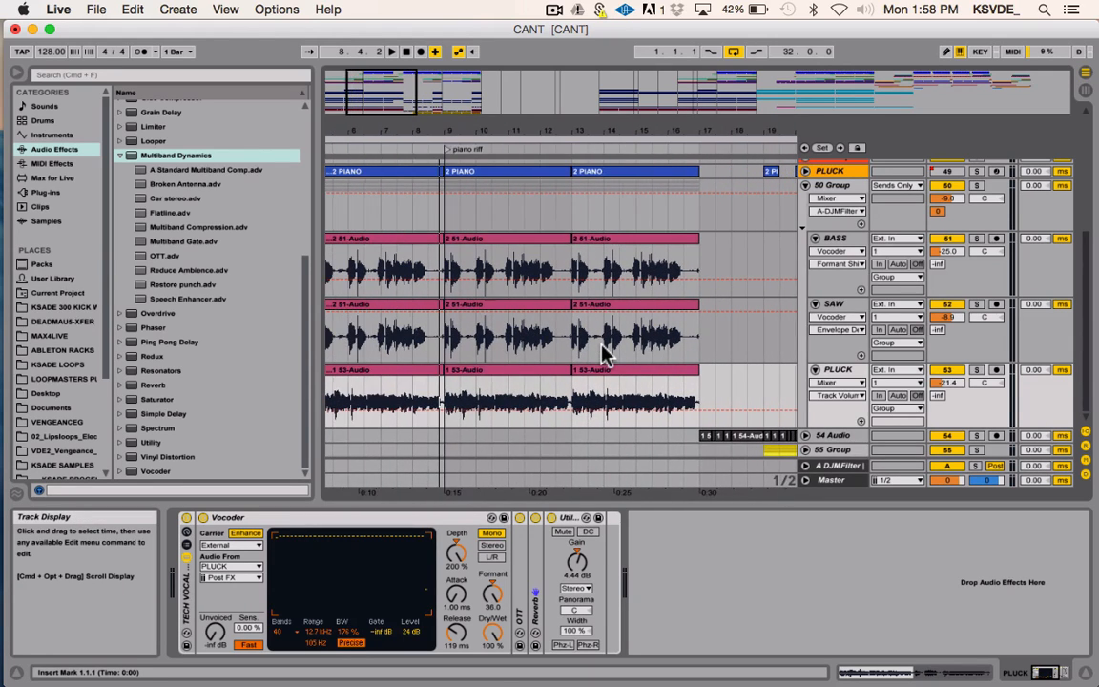
scroll(602, 355, "right", 1)
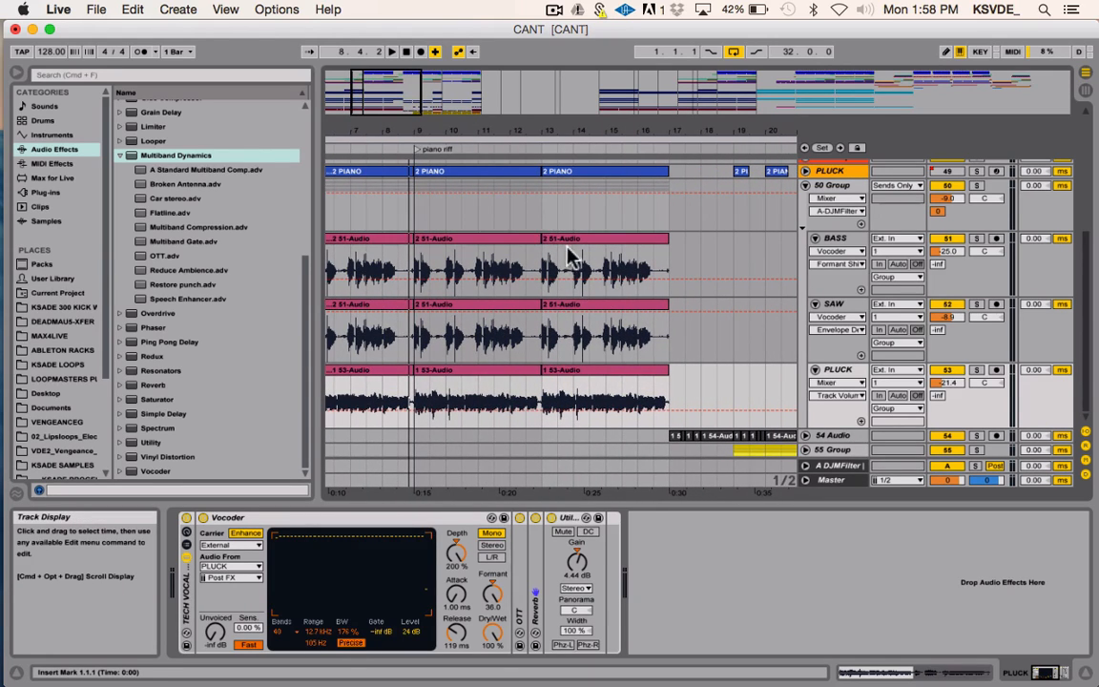
left_click_drag(570, 258, 601, 265)
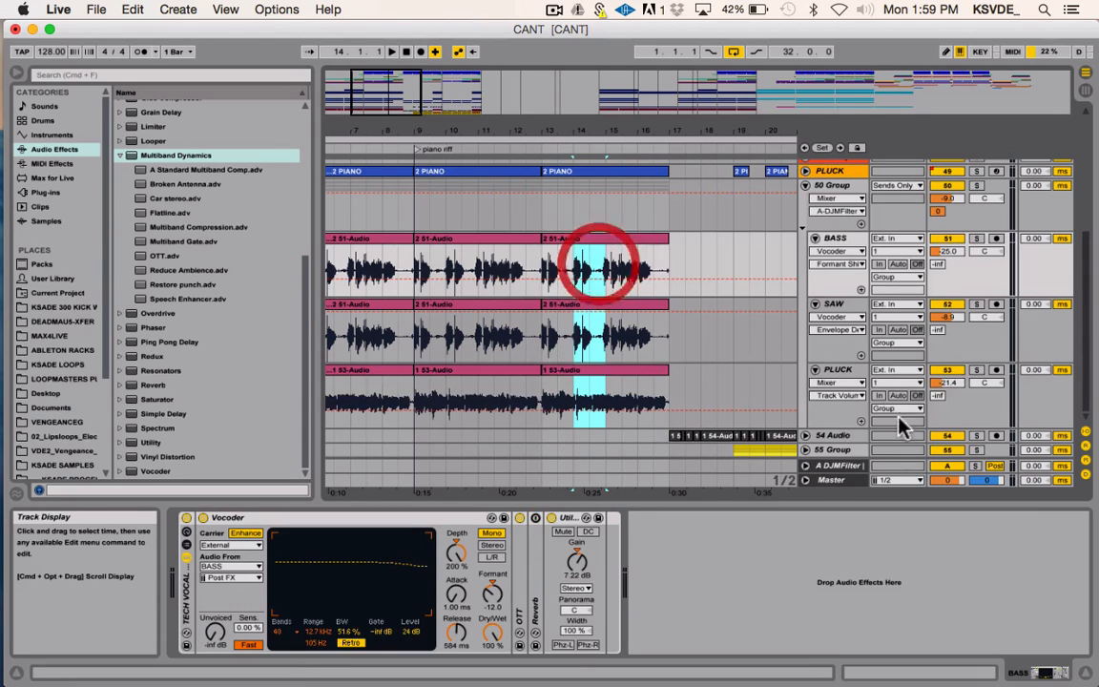
- Unfold the 54 Audio track and inspect its input source list, keeping Resampling as the input
left_click(835, 434)
left_click(805, 434)
scroll(809, 432, "down", 1)
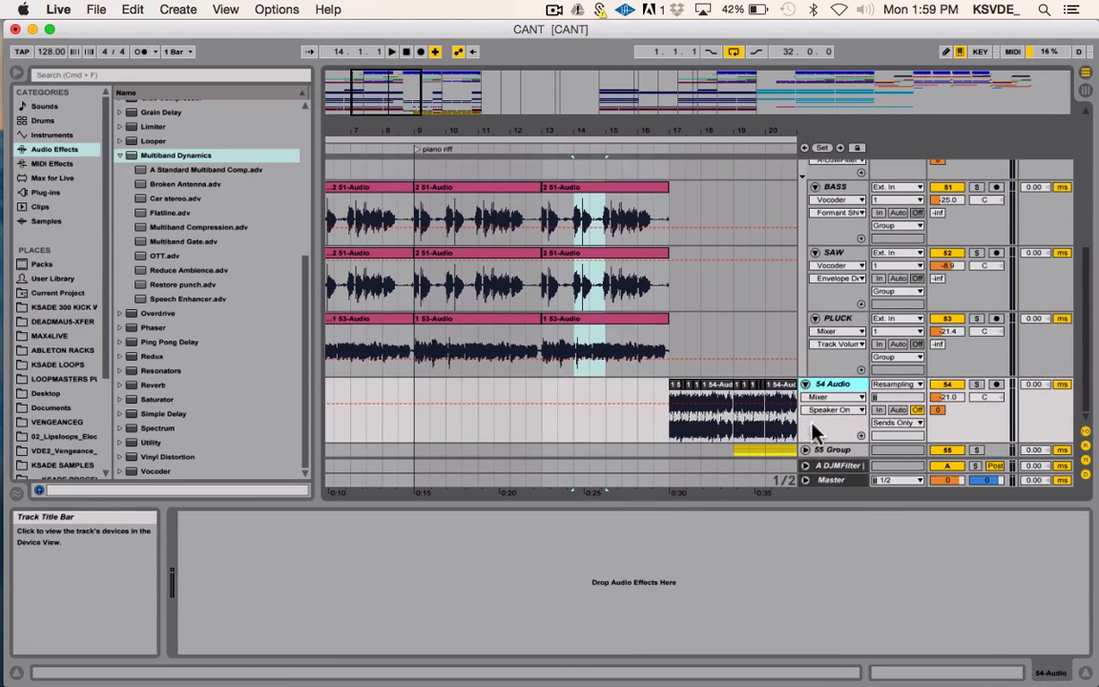
left_click(911, 384)
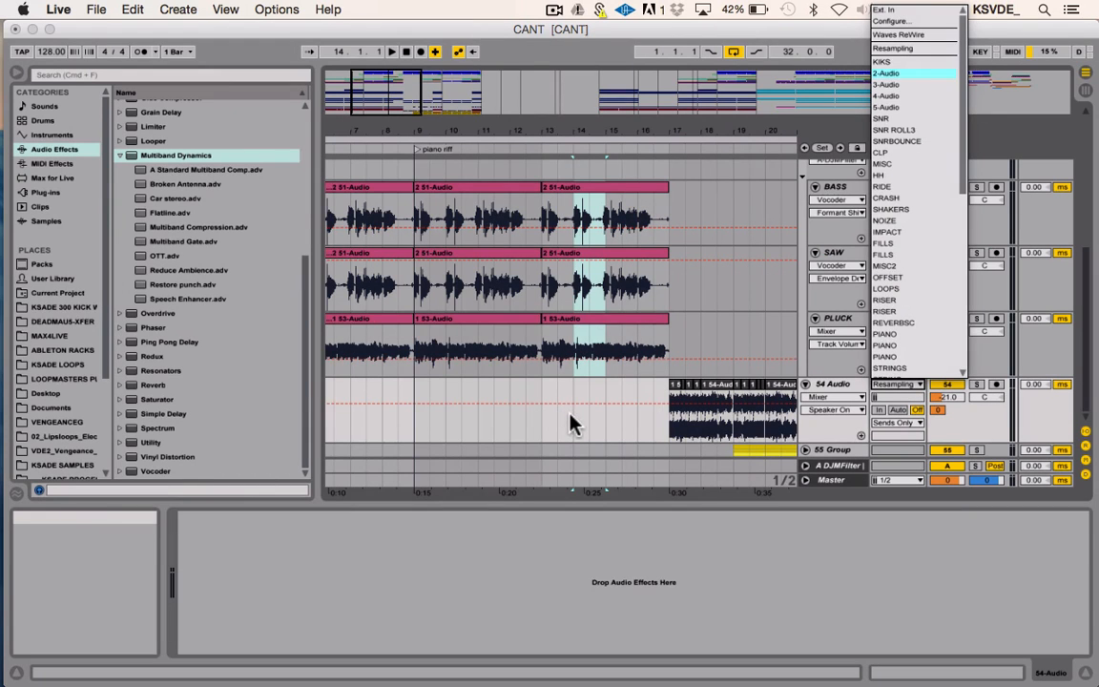
left_click(570, 414)
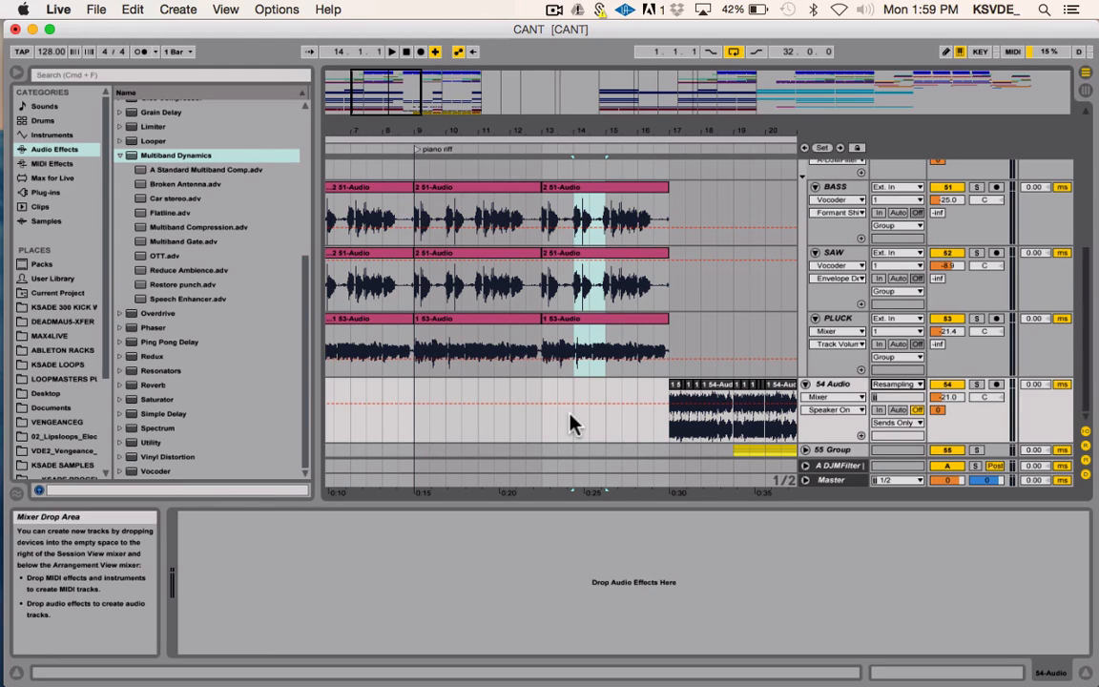
- Select the 54 Audio clips from bar 17 to 23, and then 15.1 to 15.3 across the BASS, SAW and PLUCK audio tracks
scroll(571, 419, "right", 5)
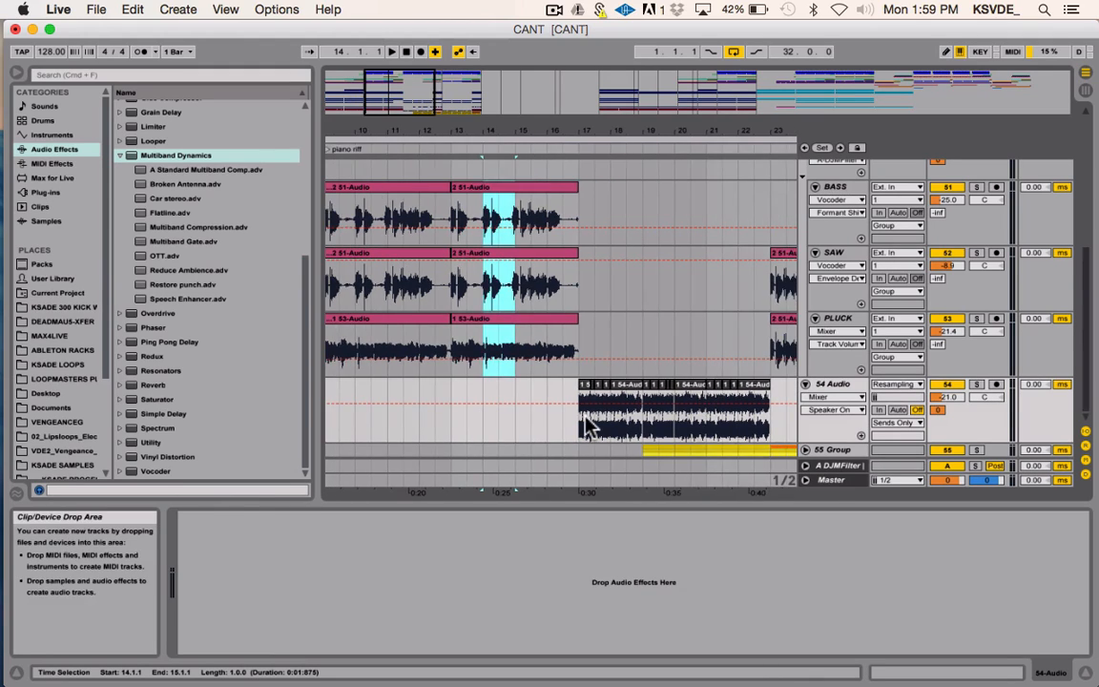
left_click_drag(533, 418, 723, 417)
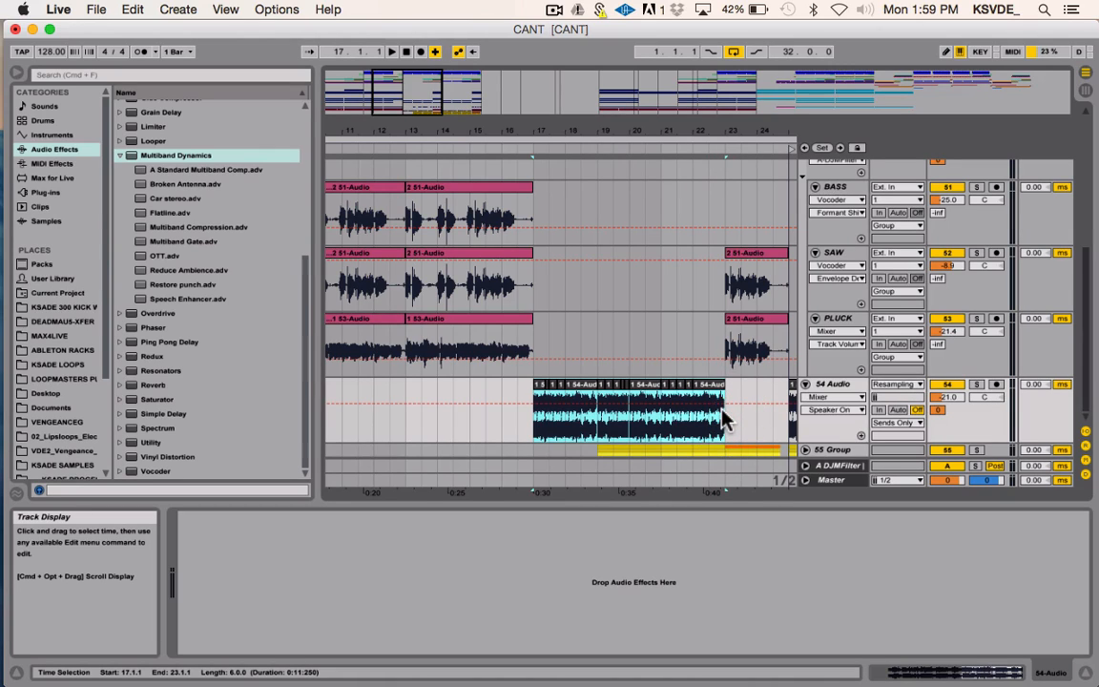
left_click(466, 204)
left_click_drag(466, 204, 477, 346)
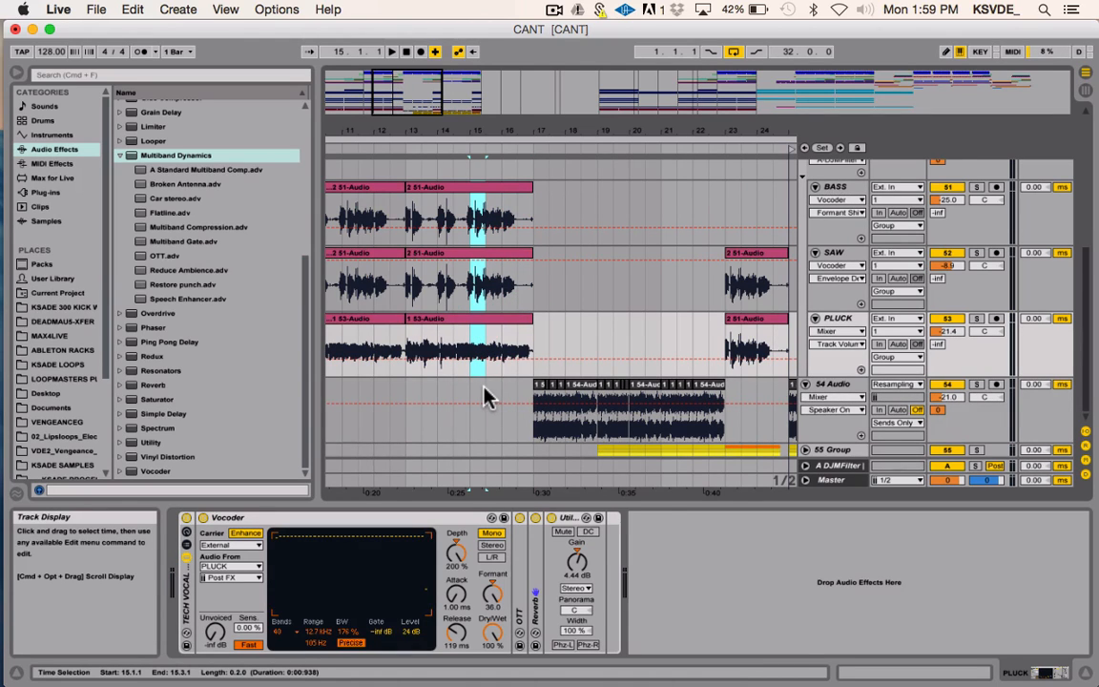
- Solo the 54 Audio track and play its resampled clips from bar 17
left_click(539, 400)
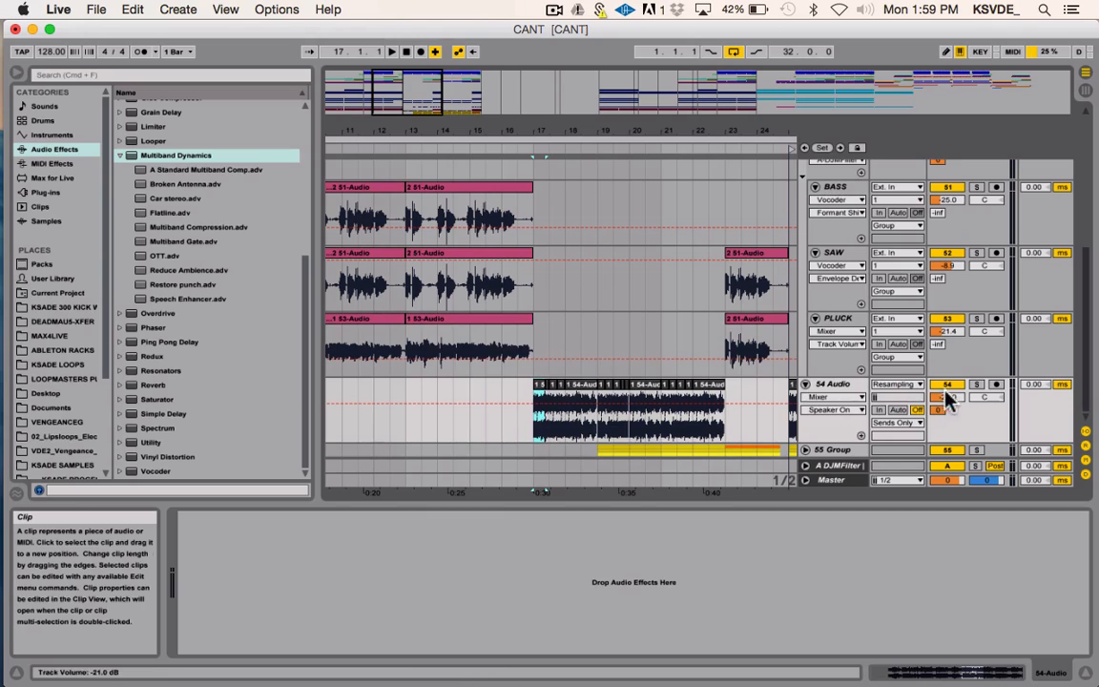
left_click(974, 386)
key("space")
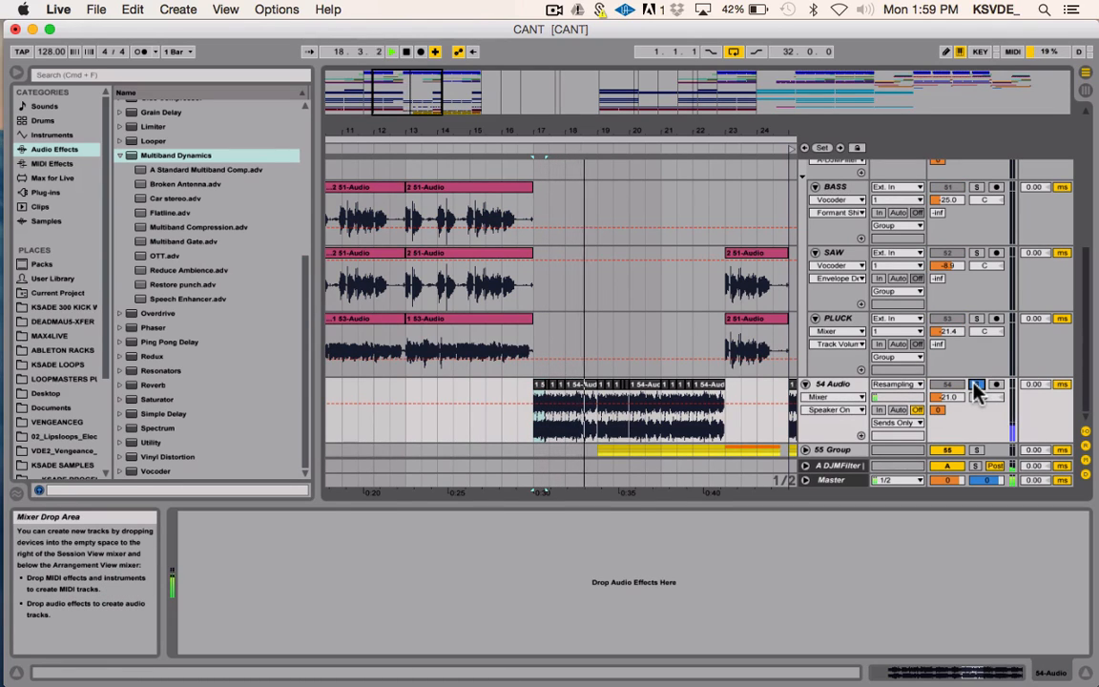
- Try an extended copy of the bar 18 clip from bar 14 to 16.2 on the 54 Audio track, play it, and delete it
left_click_drag(412, 94, 415, 103)
scroll(520, 438, "right", 3)
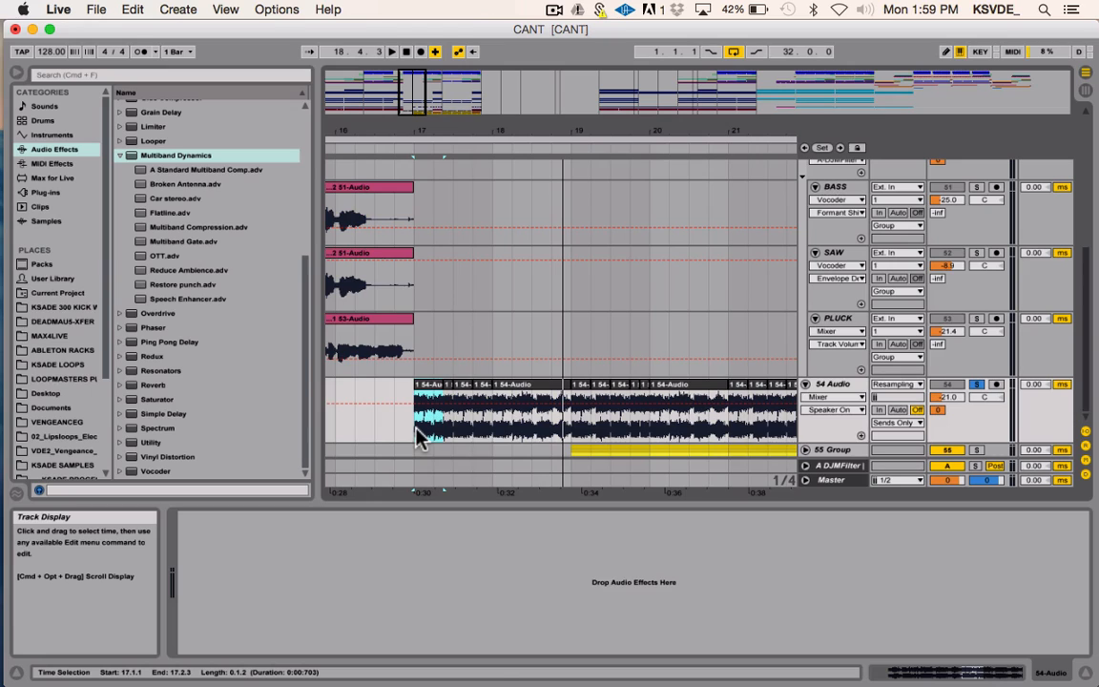
left_click(534, 392)
scroll(536, 393, "left", 5)
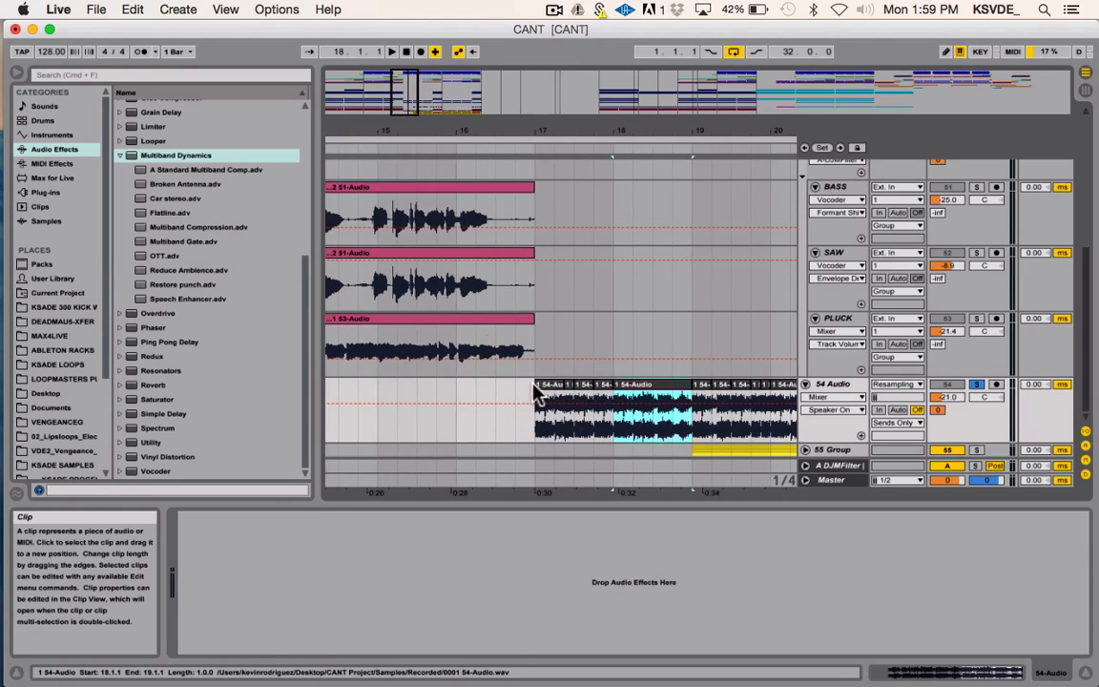
left_click_drag(643, 391, 318, 381)
scroll(426, 401, "left", 5)
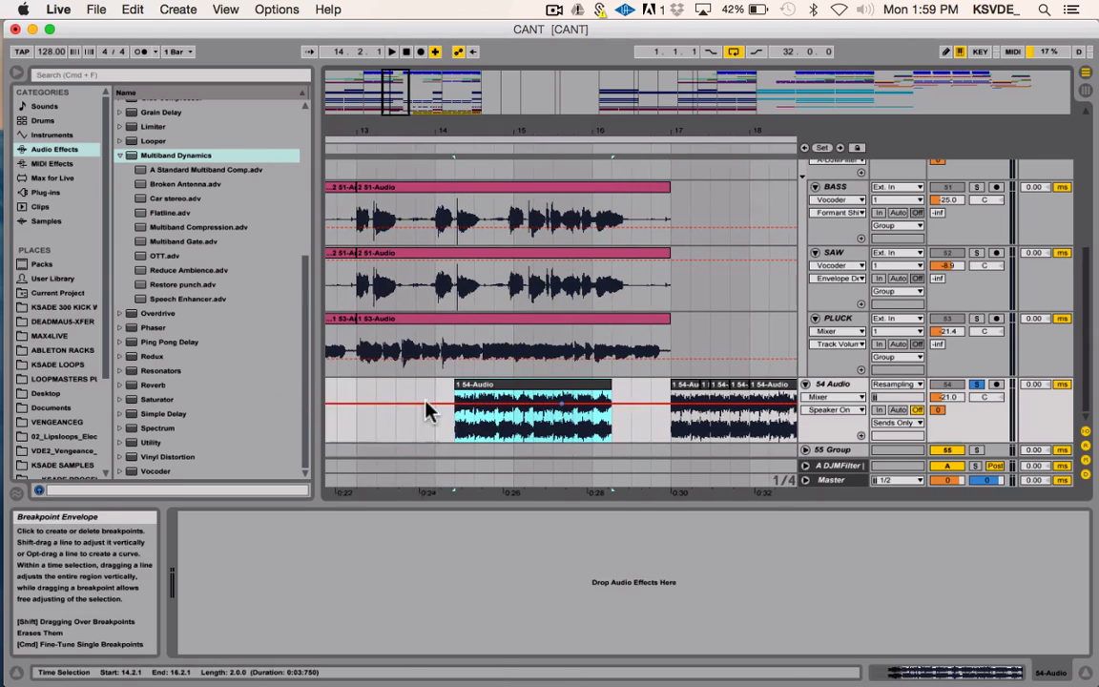
scroll(425, 410, "left", 1)
left_click_drag(456, 384, 417, 384)
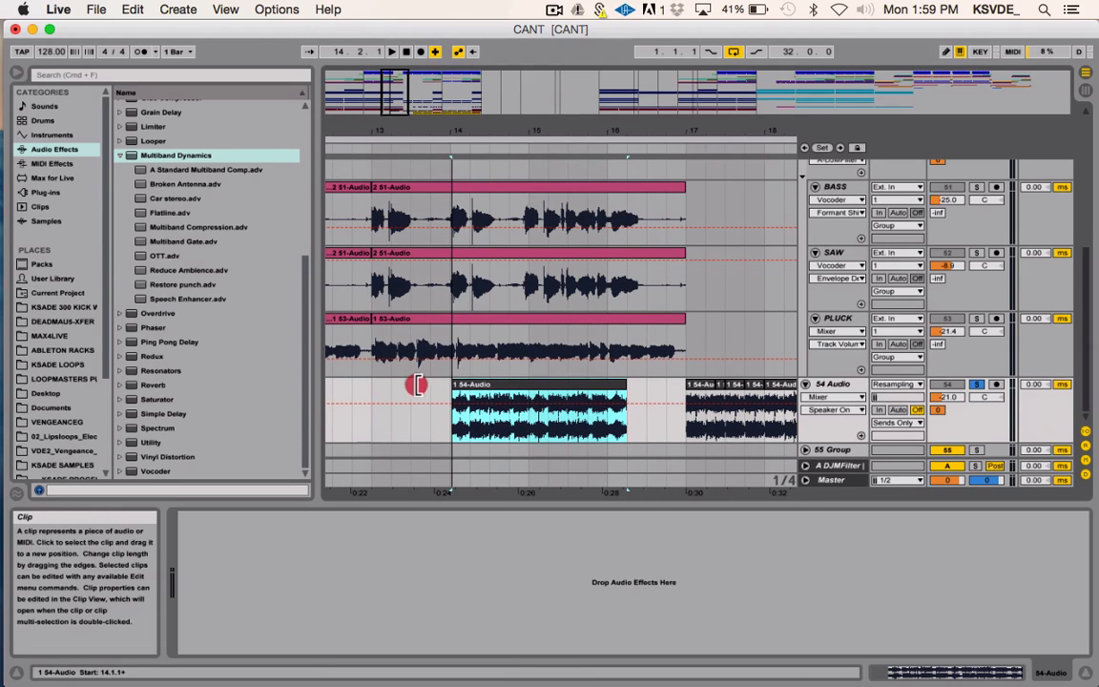
key("space")
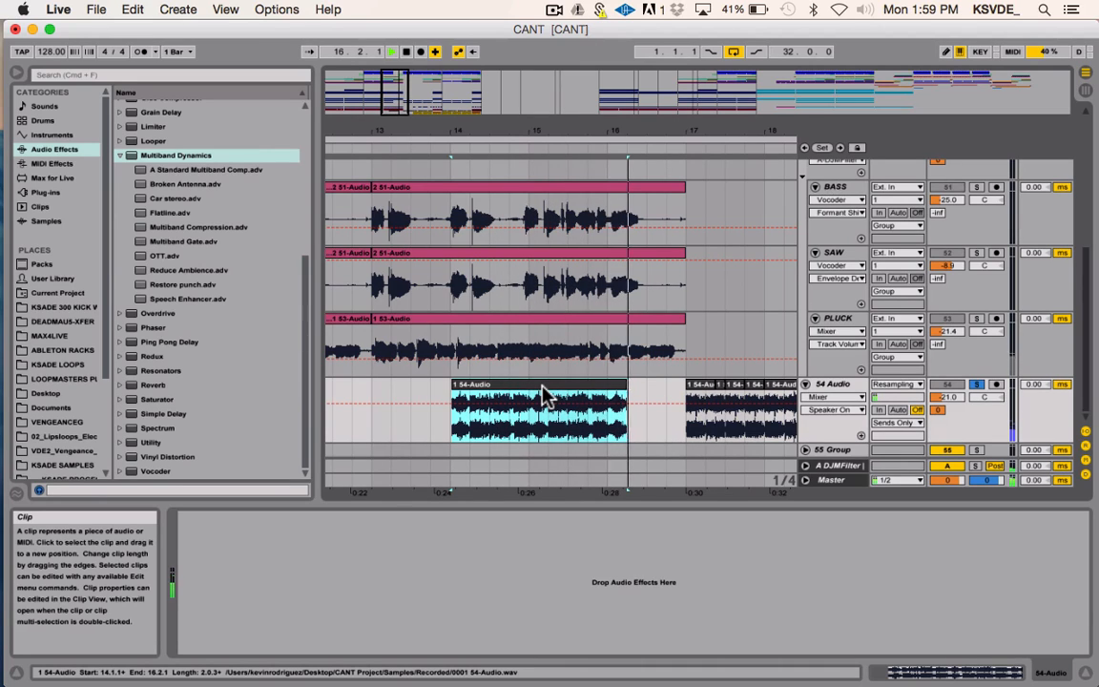
key("Delete")
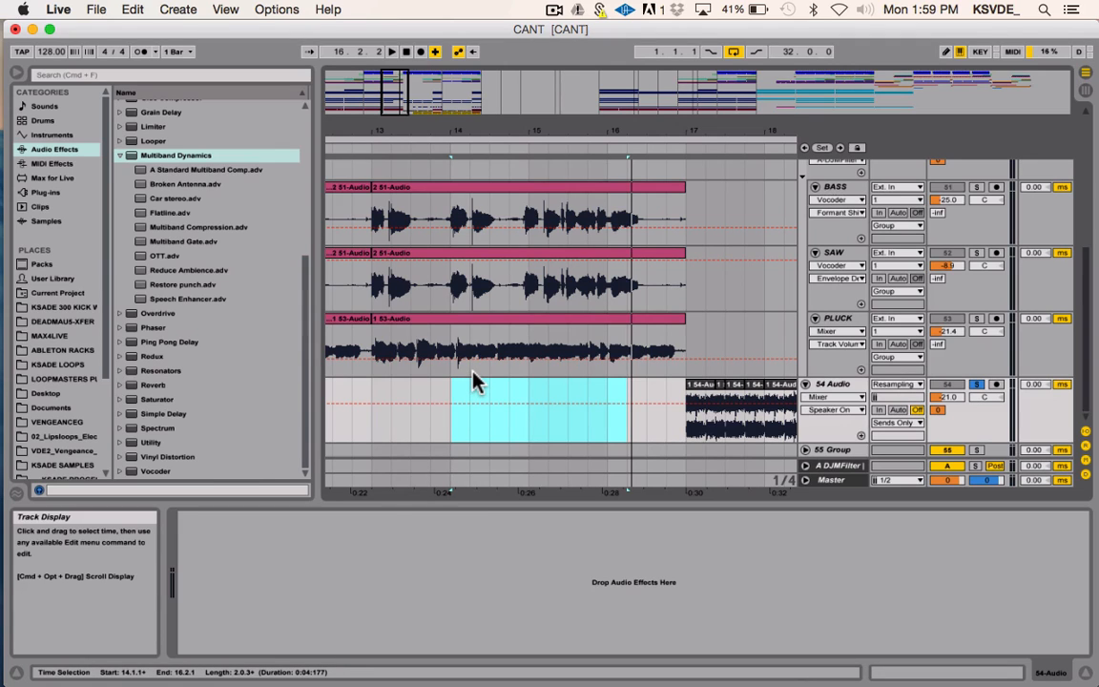
scroll(477, 381, "up", 5)
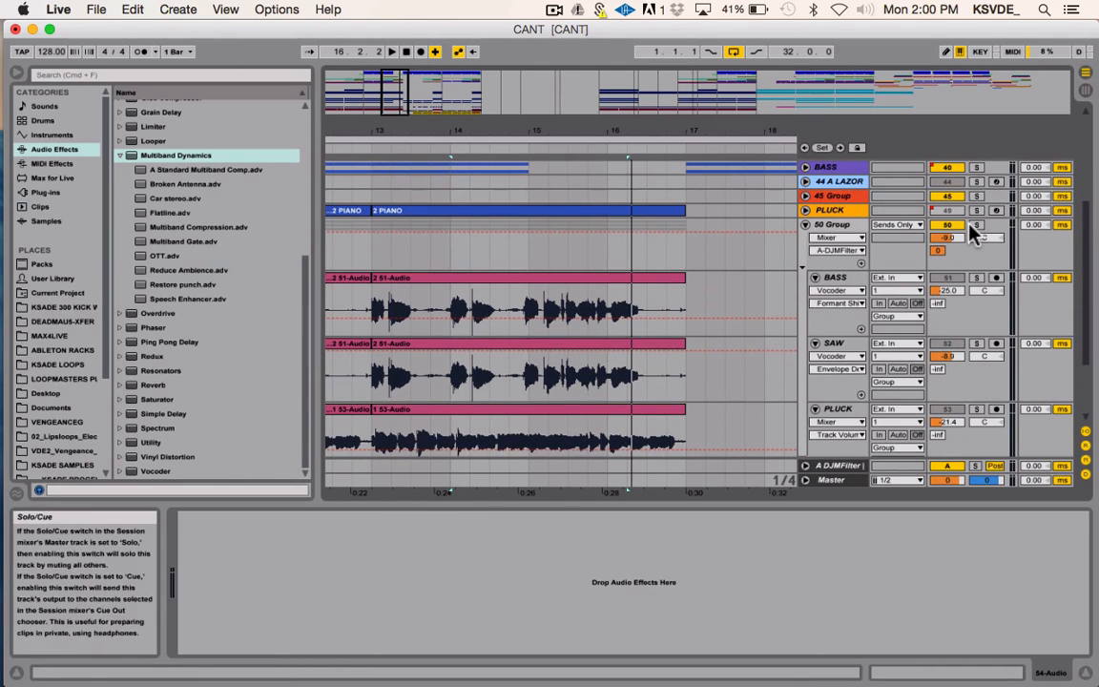
scroll(968, 238, "up", 5)
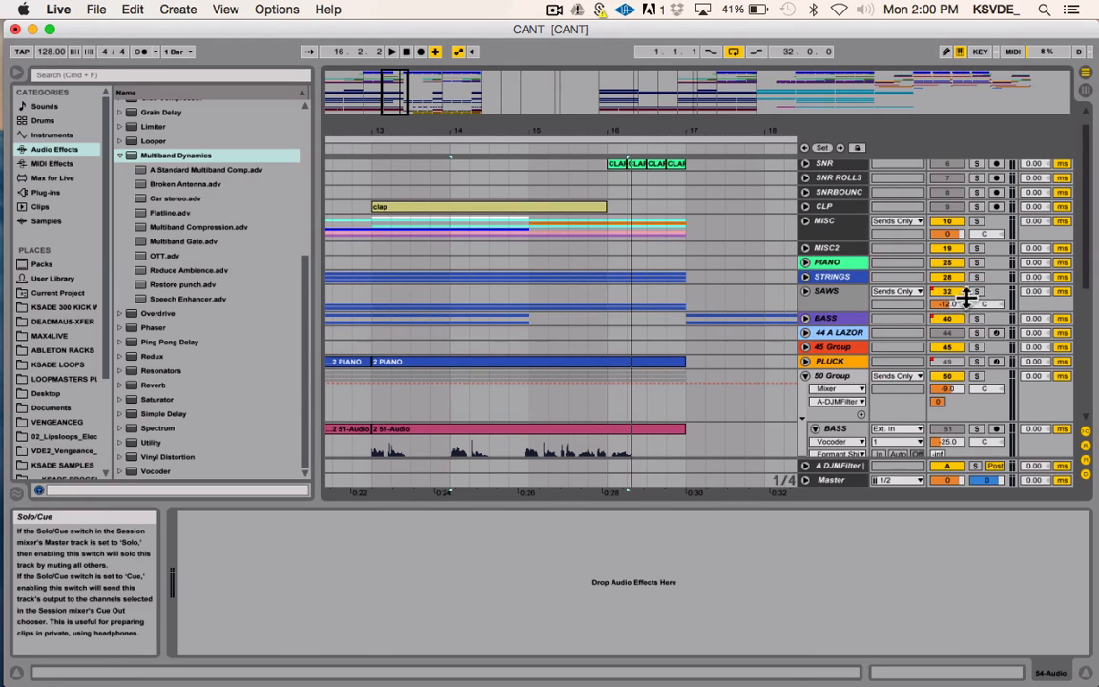
scroll(977, 352, "down", 5)
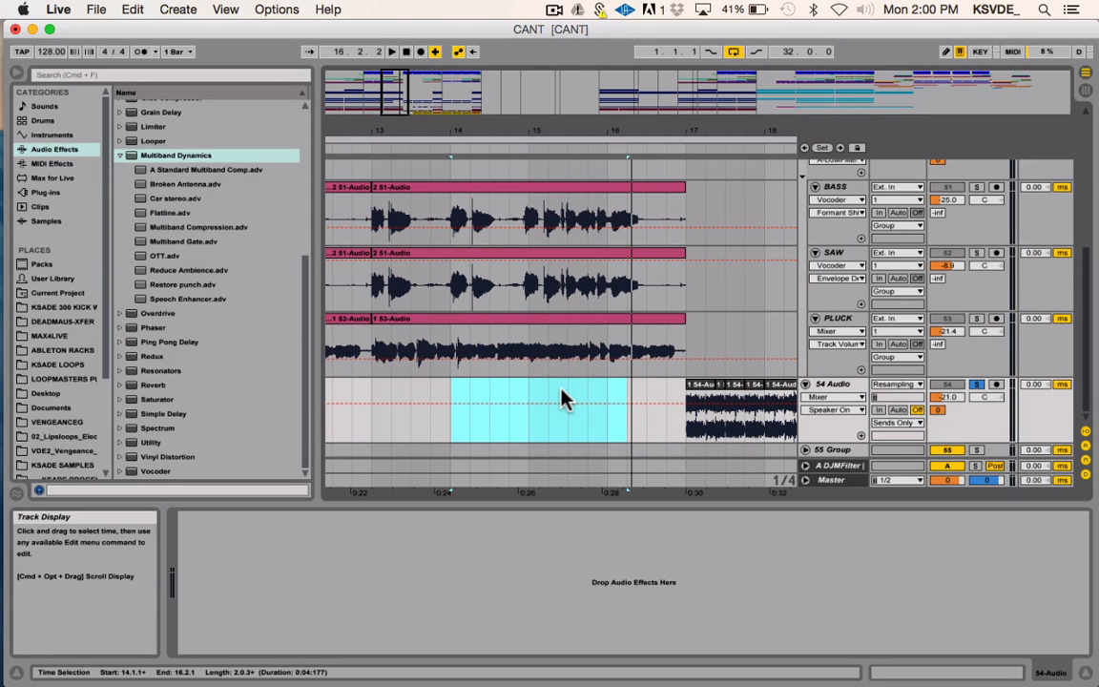
- Select the first chopped clip at bar 17 on the 54 Audio track and replay the passage from there
scroll(562, 398, "right", 5)
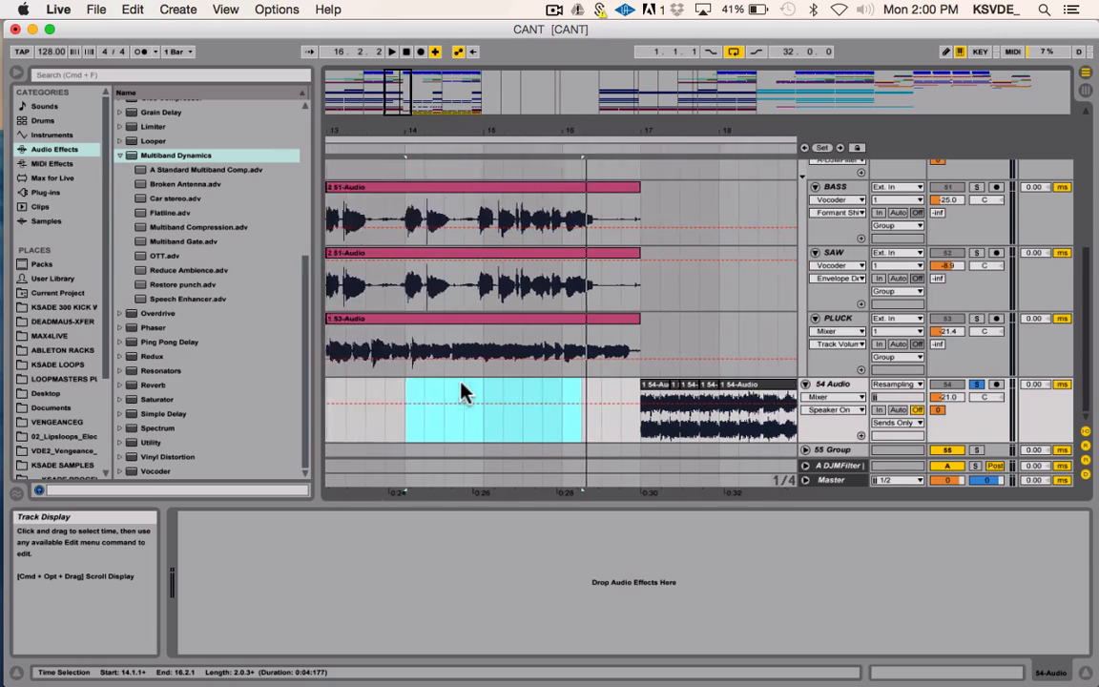
left_click(523, 385)
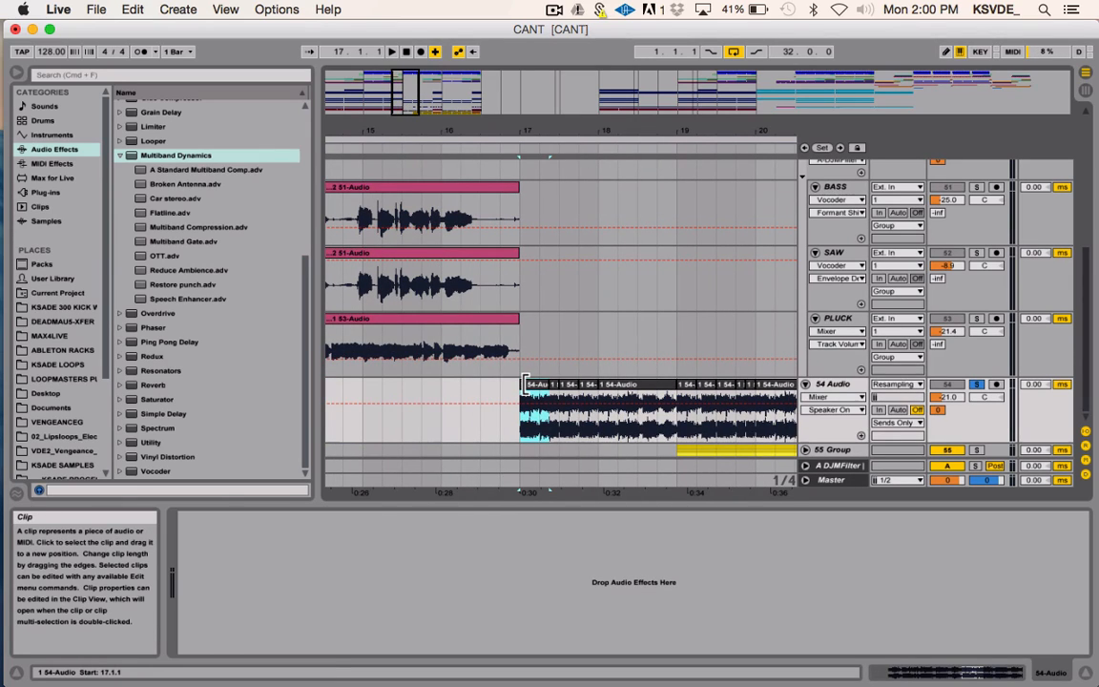
key("space")
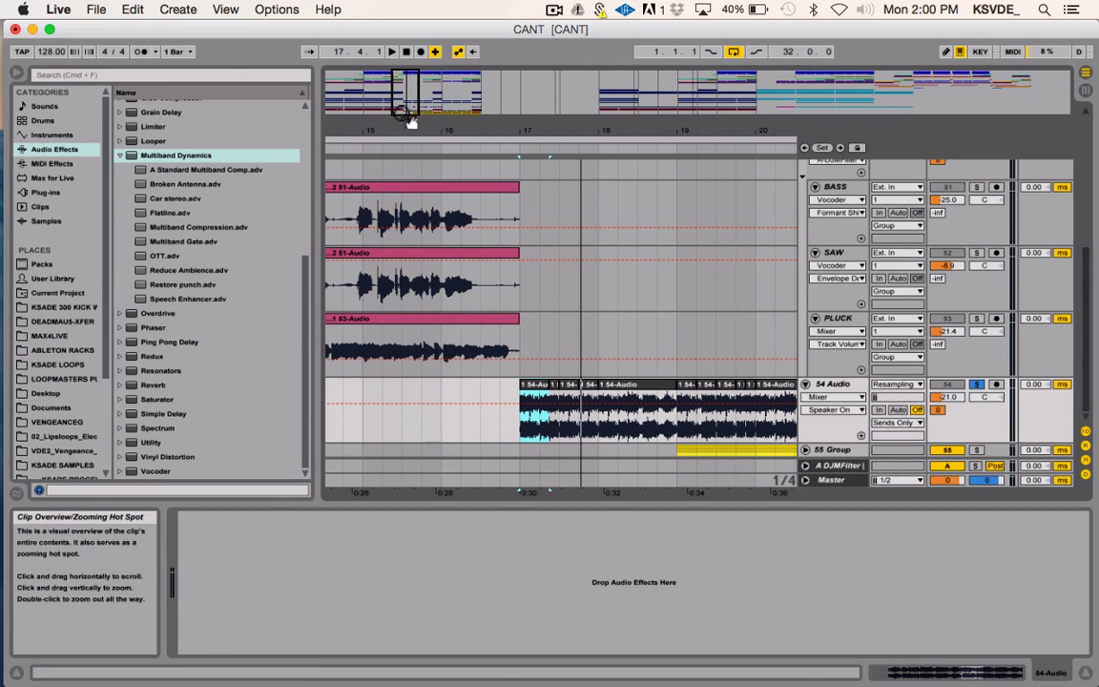
left_click_drag(410, 110, 416, 122)
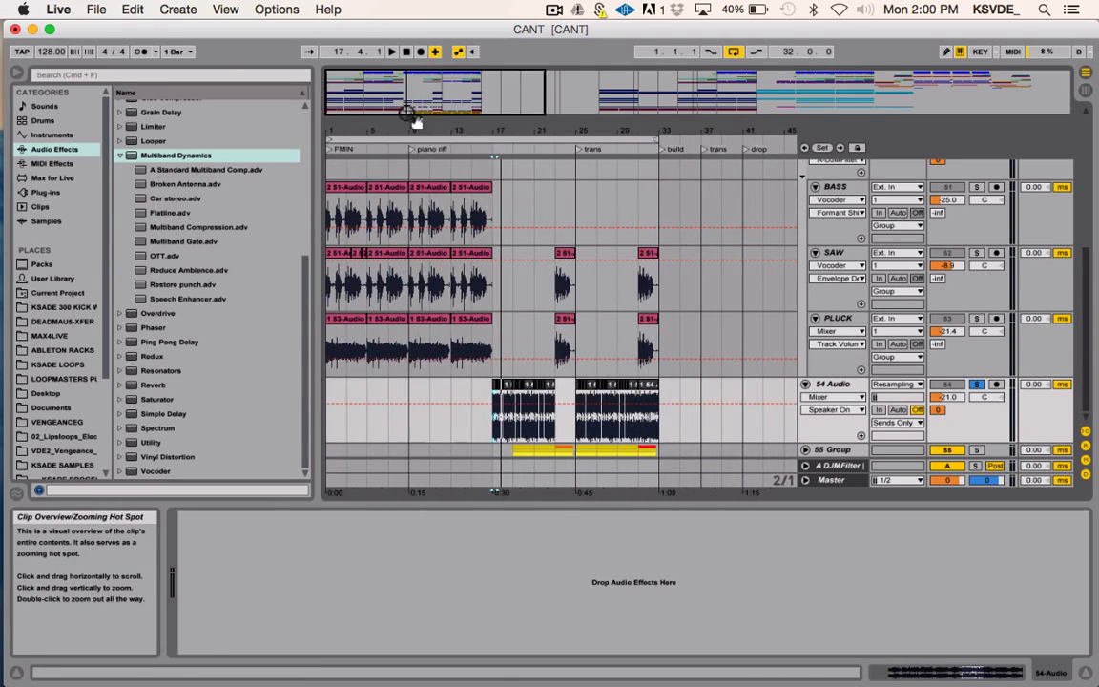
- Turn off solo on the 54 Audio track and fold the 50 Group and 54 Audio tracks
left_click(976, 383)
scroll(838, 245, "up", 3)
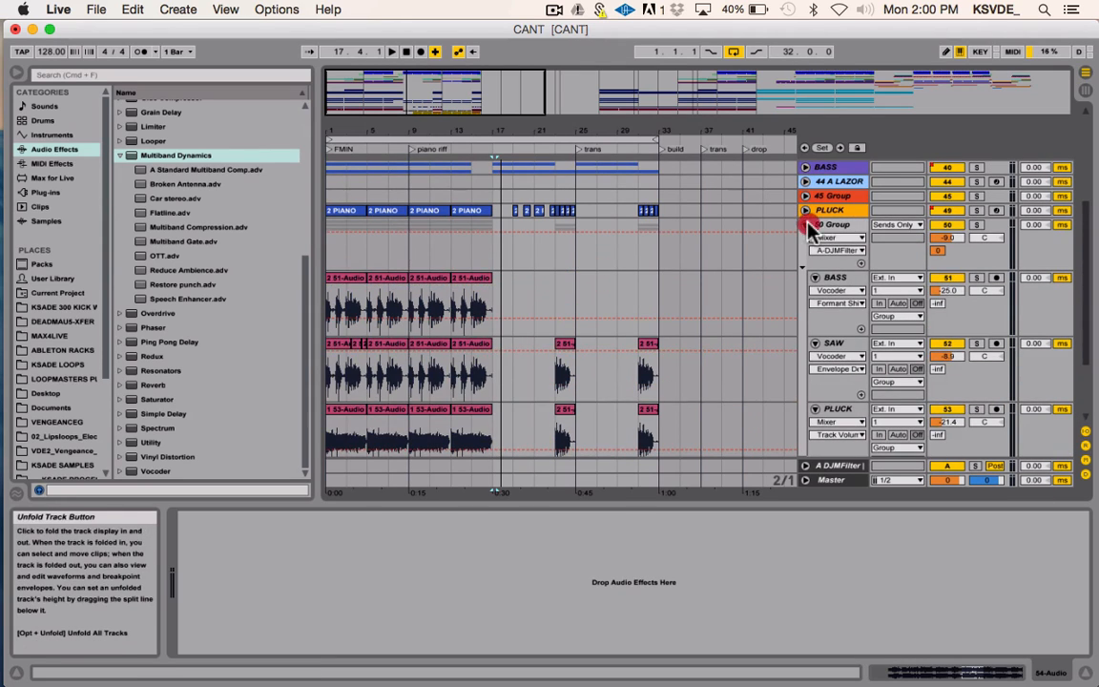
left_click(805, 225)
left_click(807, 241)
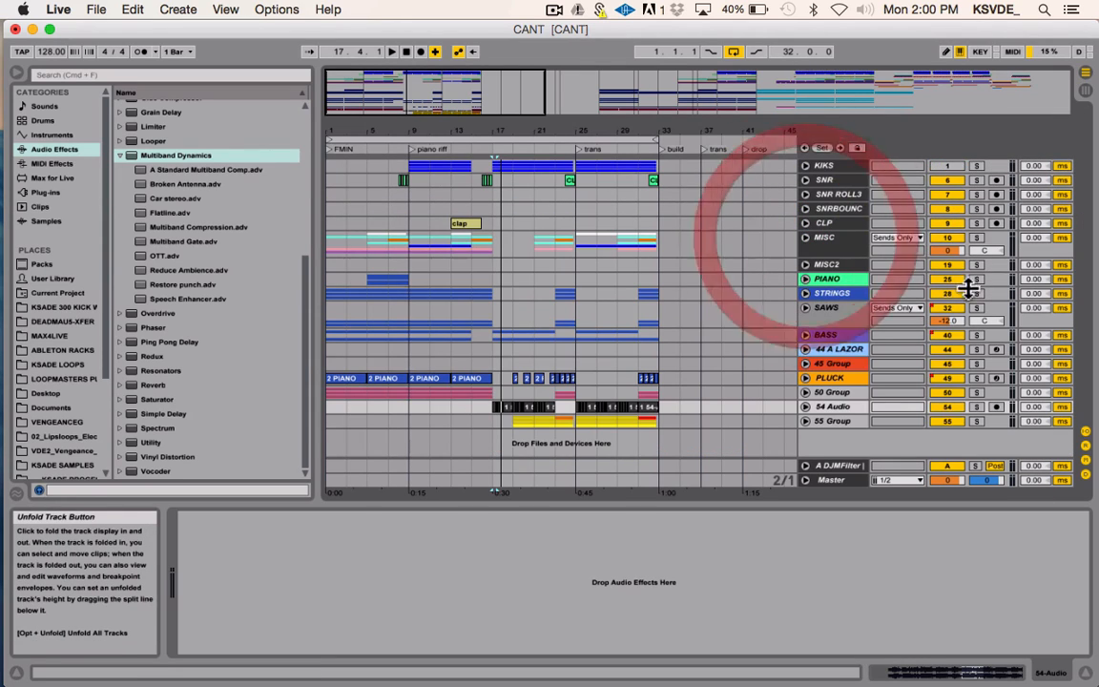
- Mute the 50 Group and 54 Audio tracks and play the song from bar 9 without the vocoded vocals
left_click(944, 392)
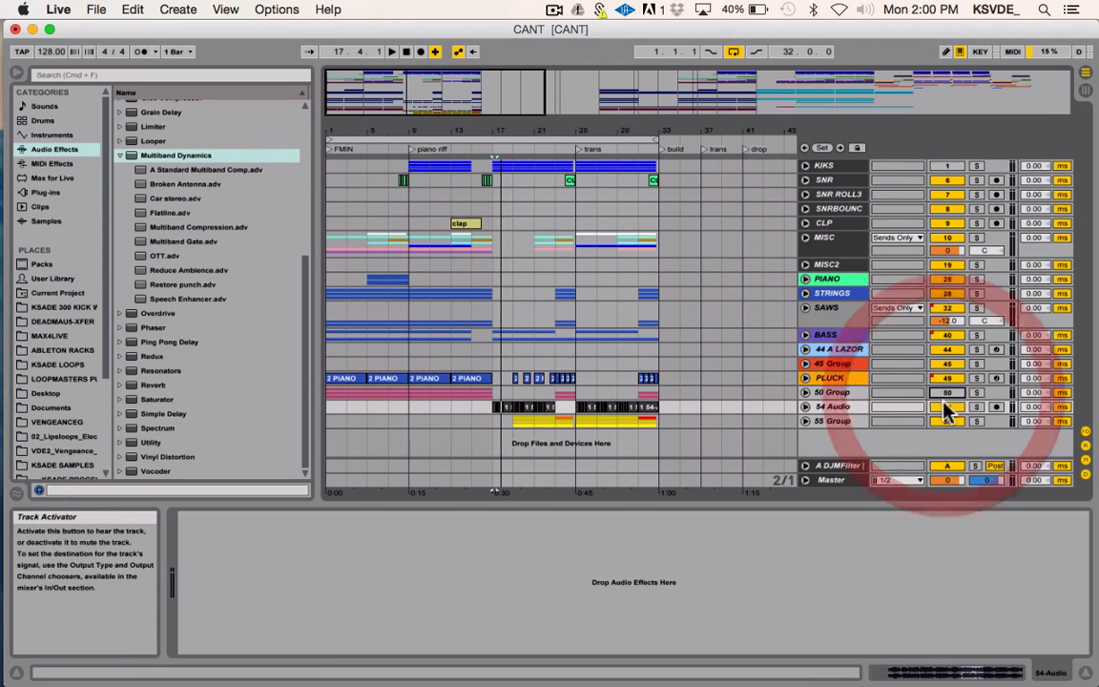
left_click(408, 420)
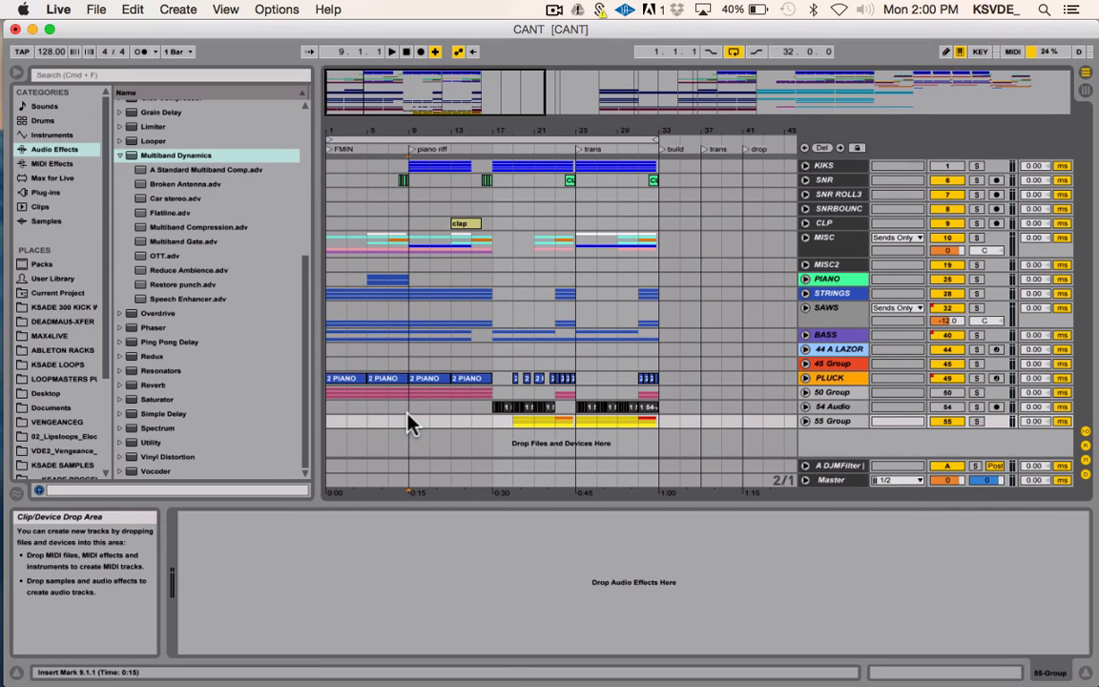
key("space")
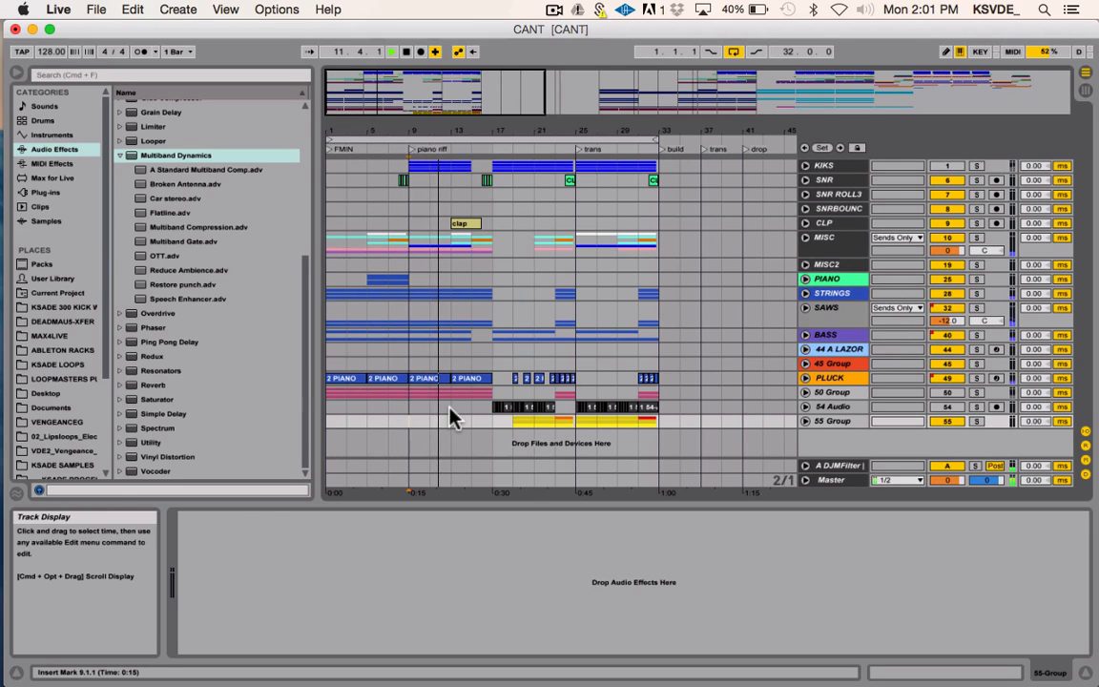
key("space")
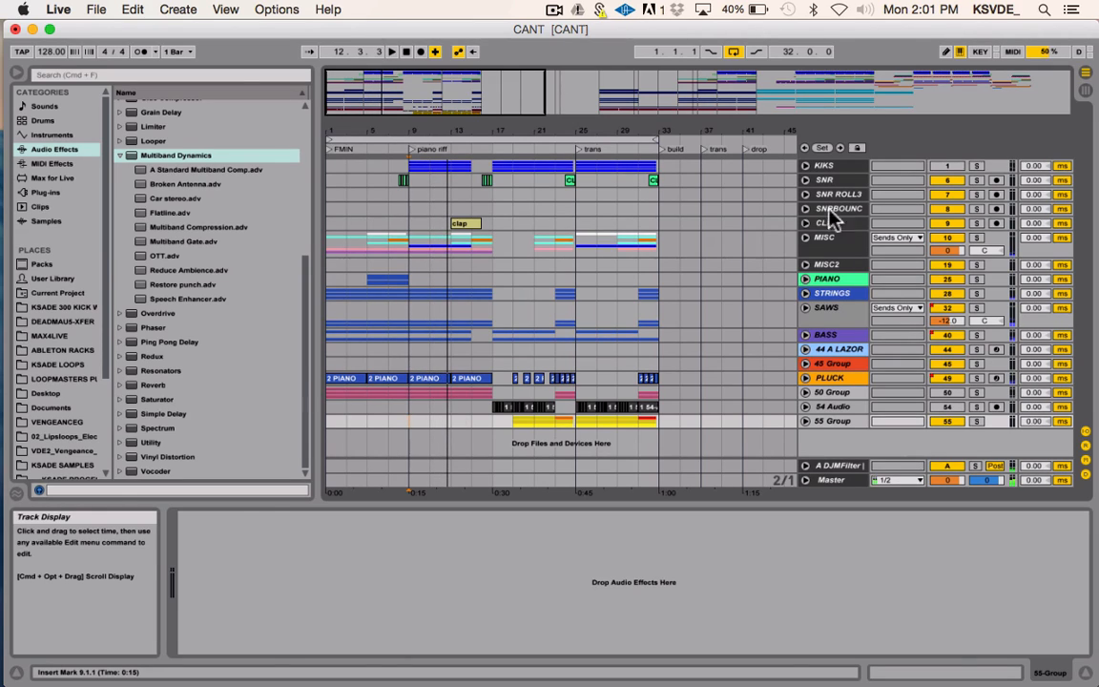
- Activate the KIKS track and replay from bar 9, reactivating the 50 Group and 54 Audio tracks during playback
left_click(940, 167)
key("space")
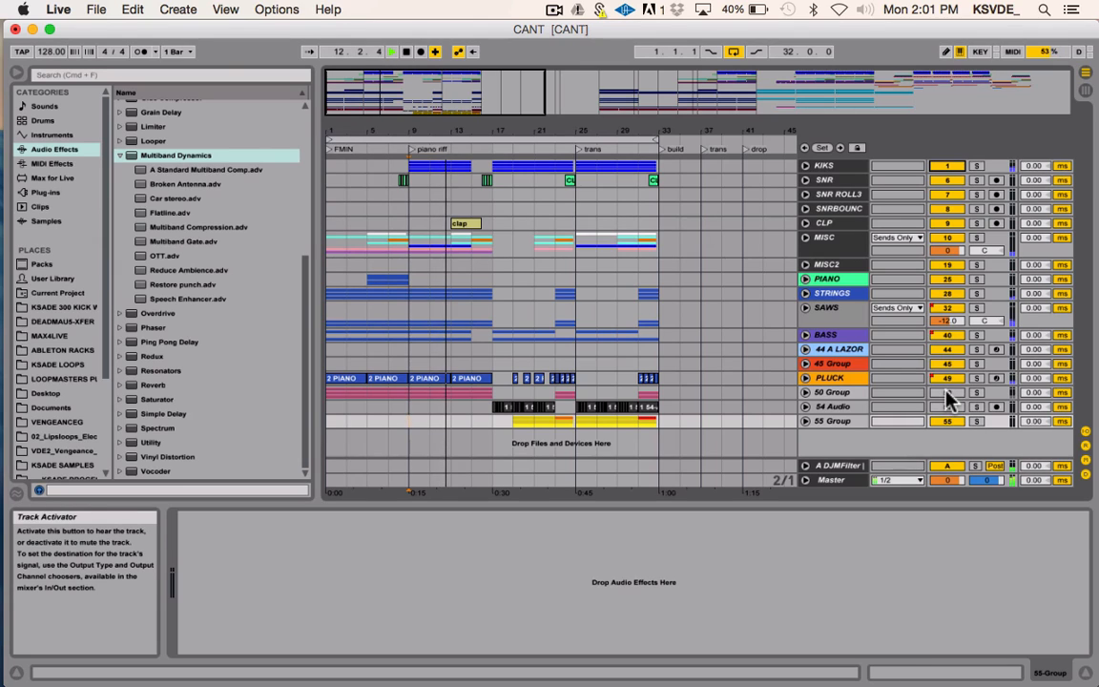
left_click(946, 392)
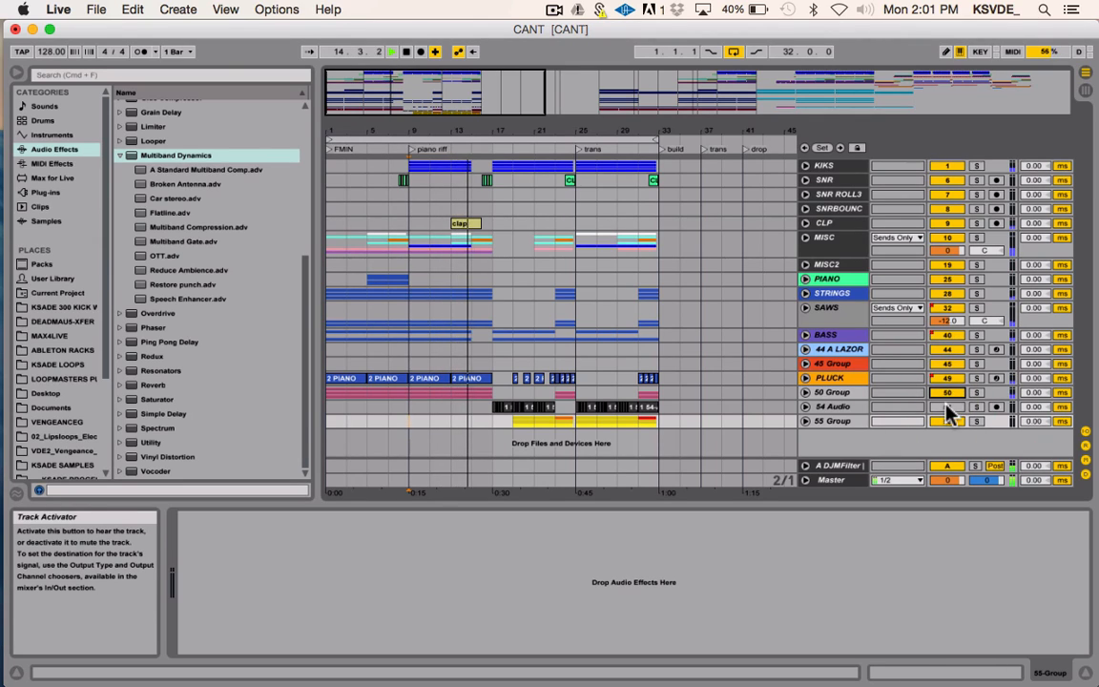
left_click(948, 406)
left_click(949, 406)
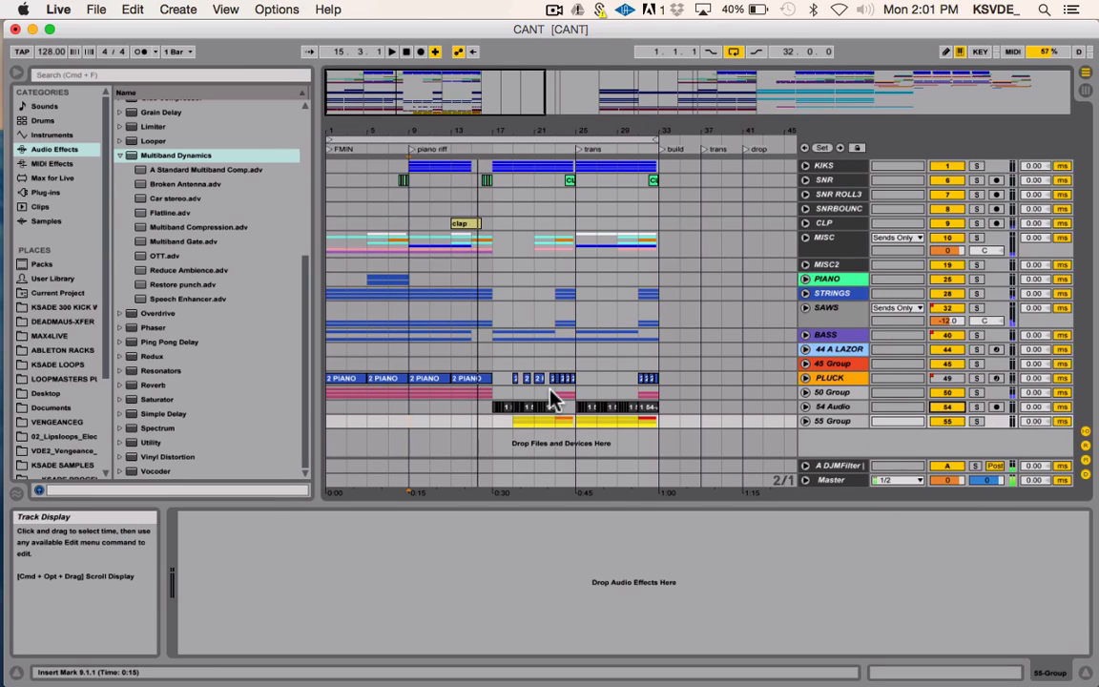